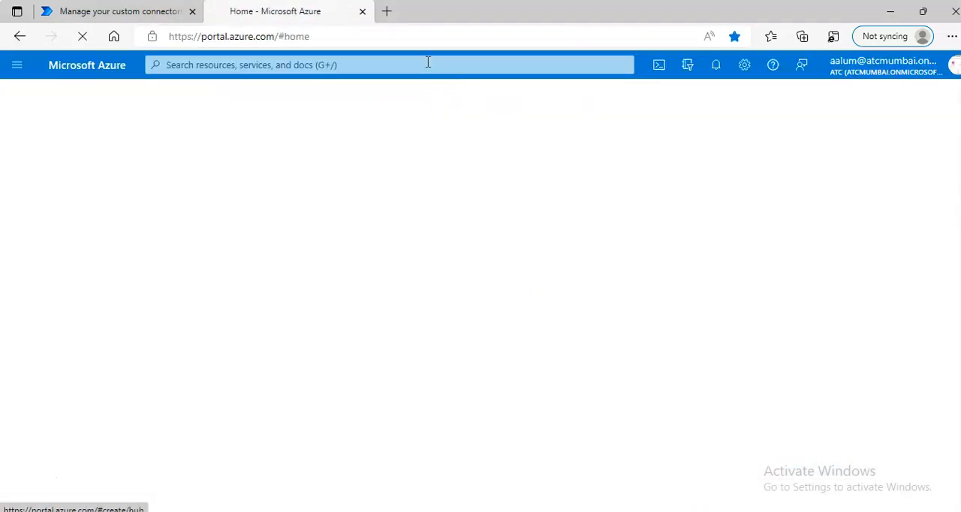
Step: Start a new app registration in Azure Active Directory
left_click(205, 154)
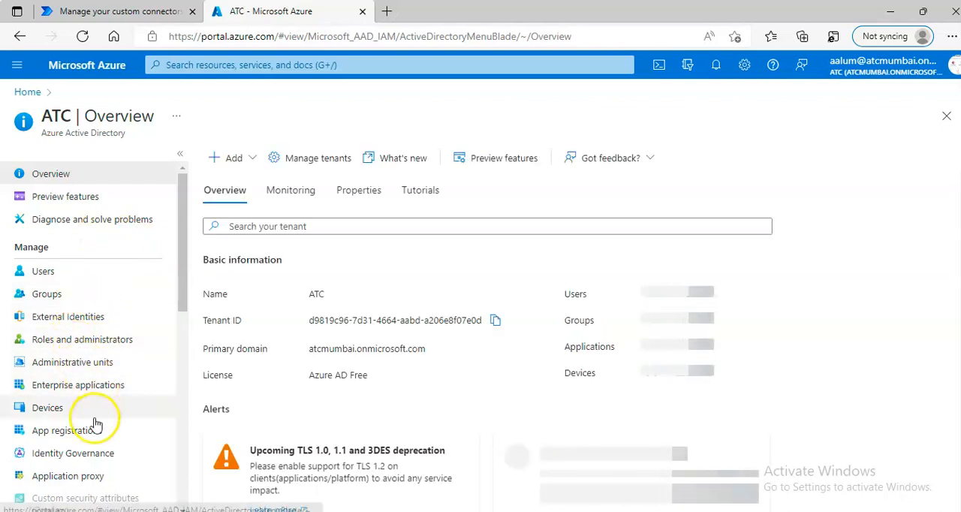
left_click(75, 435)
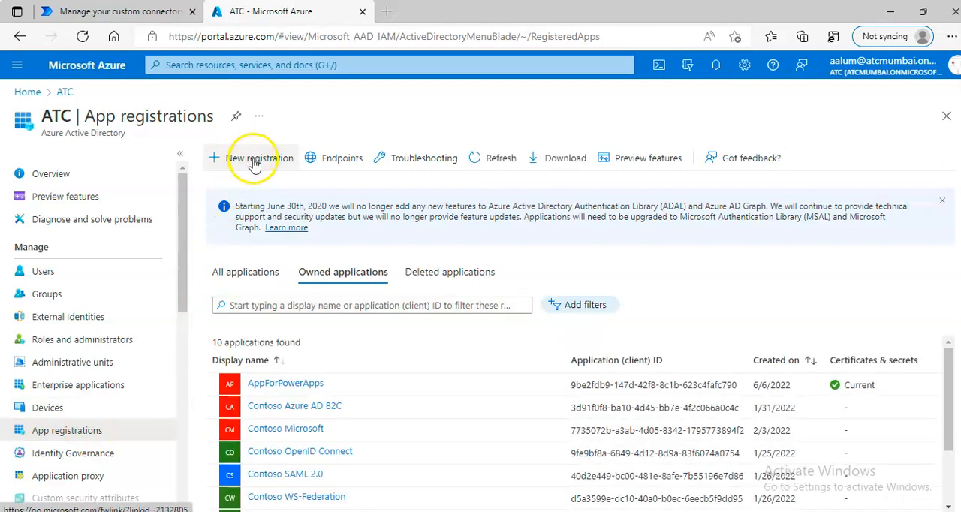
left_click(254, 159)
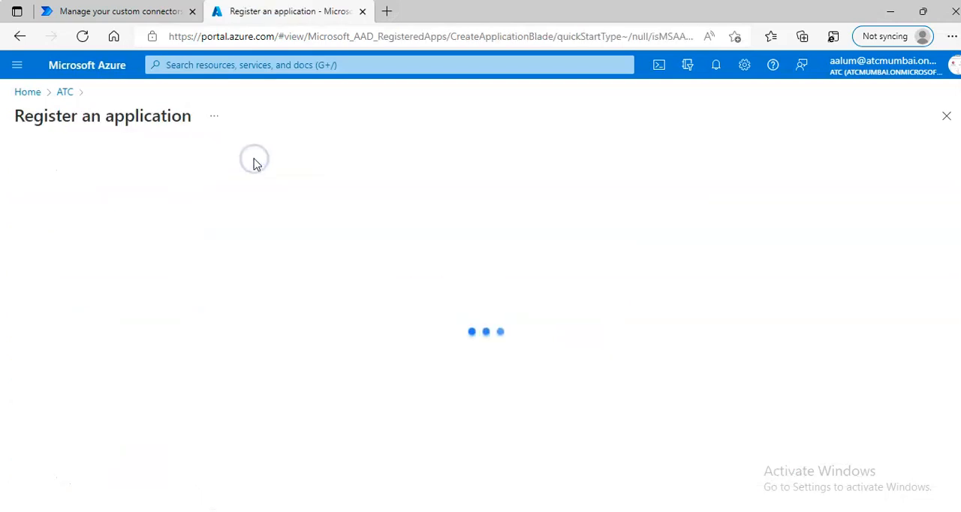
Step: Name the new application "Custom Connector Graph API1"
left_click(377, 214)
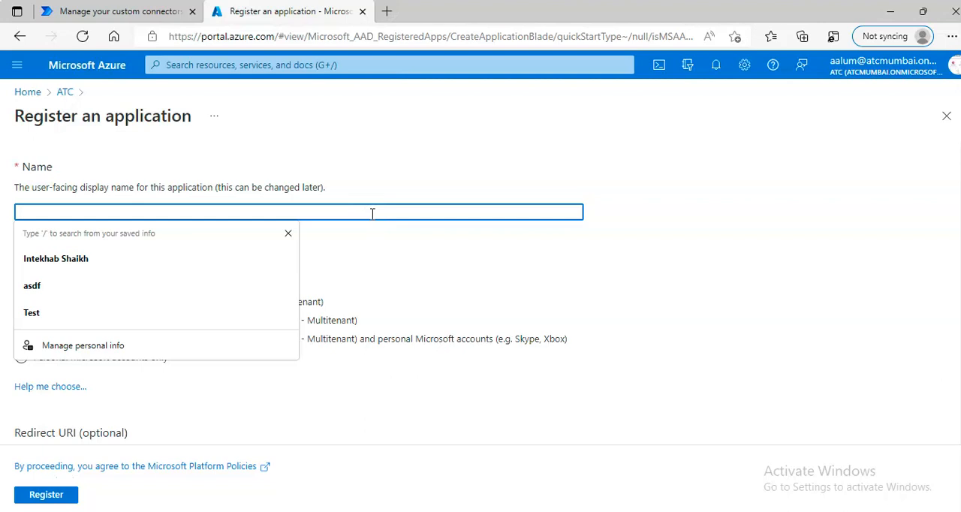
type("Custom")
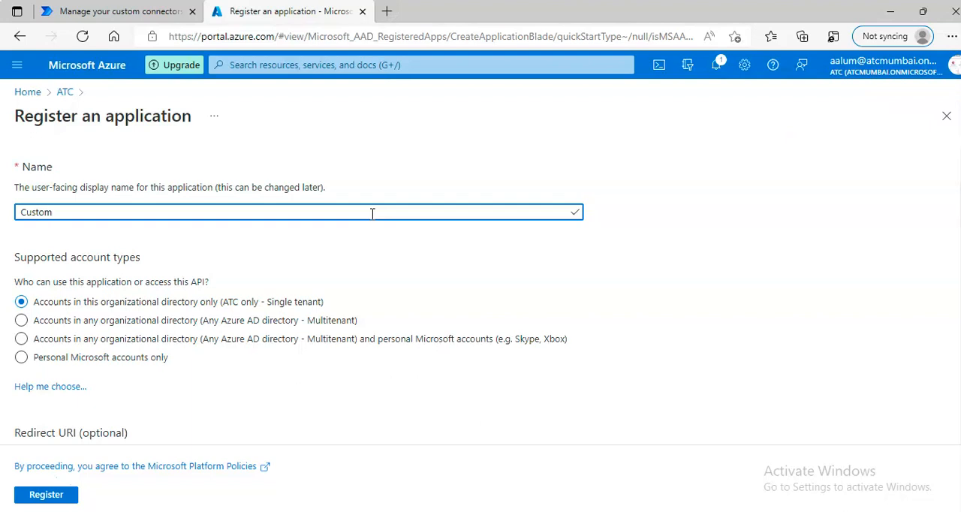
type("Connector")
key("Right")
key("Right")
key("Right")
key("Right")
key("Right")
key("Right")
left_click(366, 209)
type("Graph API")
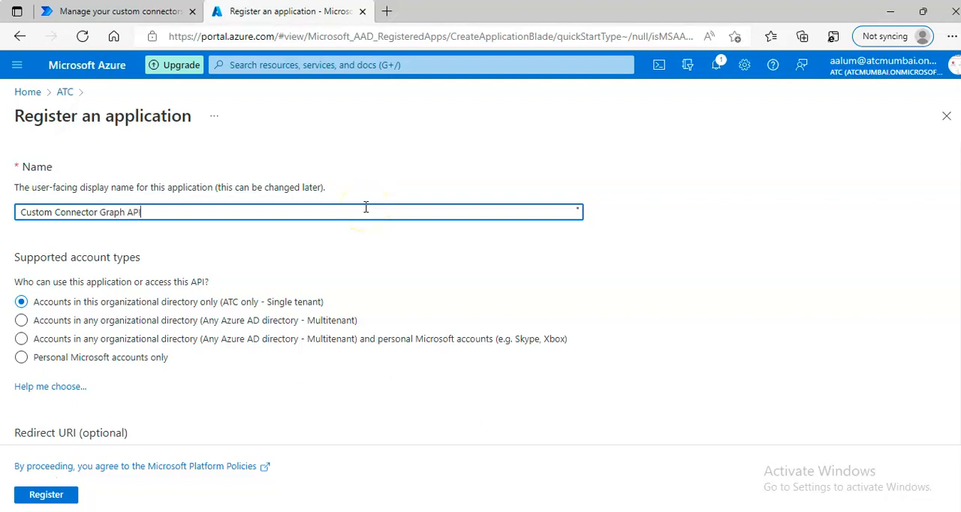
type("1")
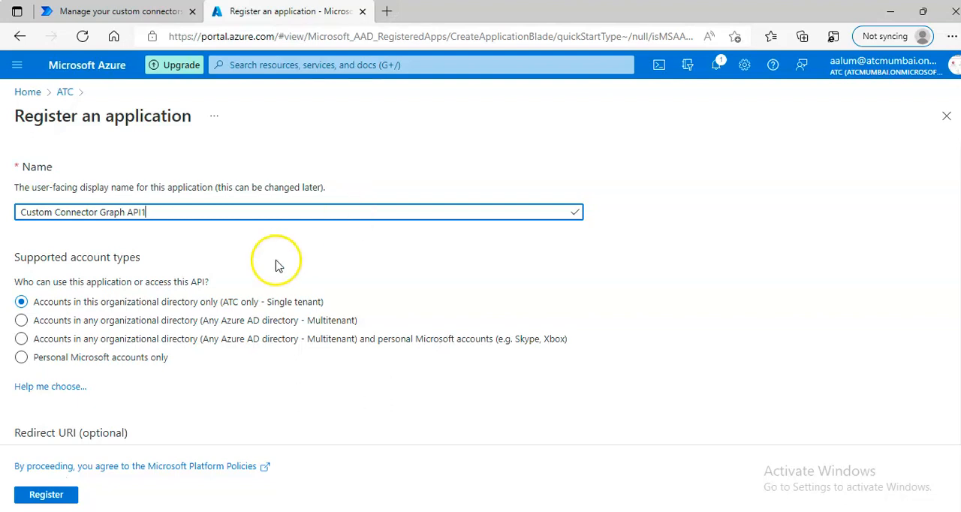
Step: Choose Web as the platform for the application's redirect URI
scroll(192, 325, "down", 1)
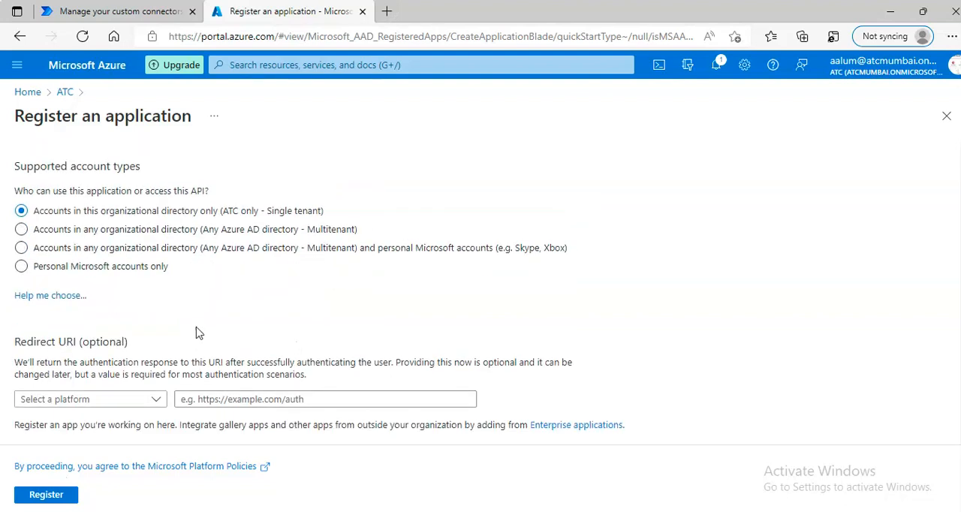
left_click(158, 403)
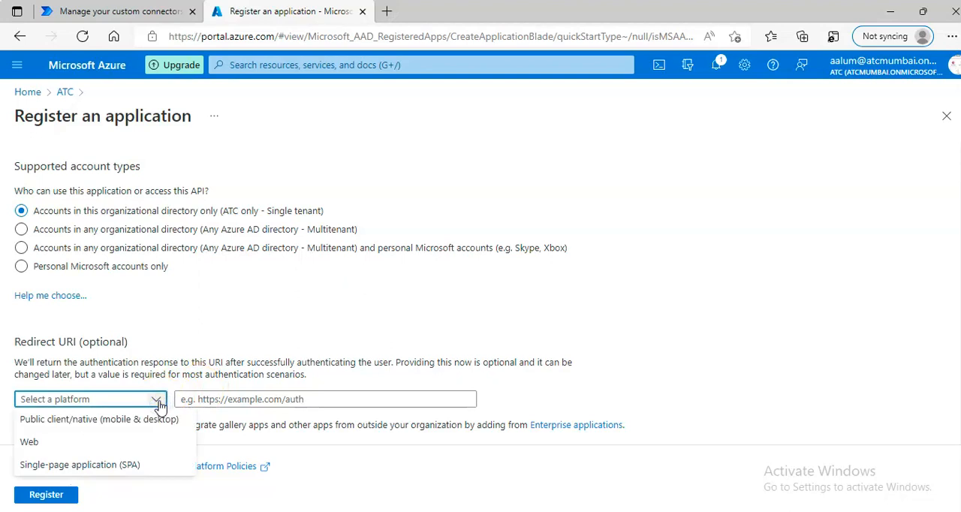
left_click(157, 403)
left_click(155, 400)
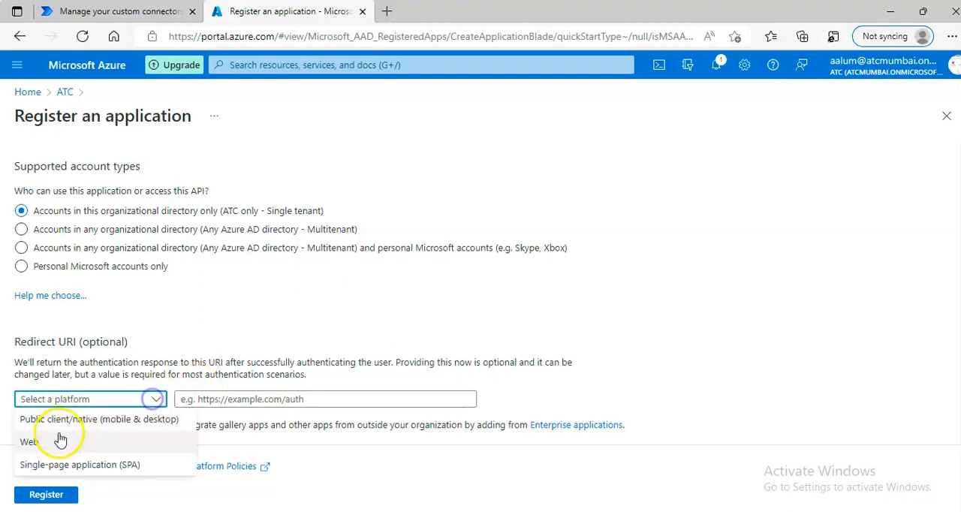
left_click(43, 441)
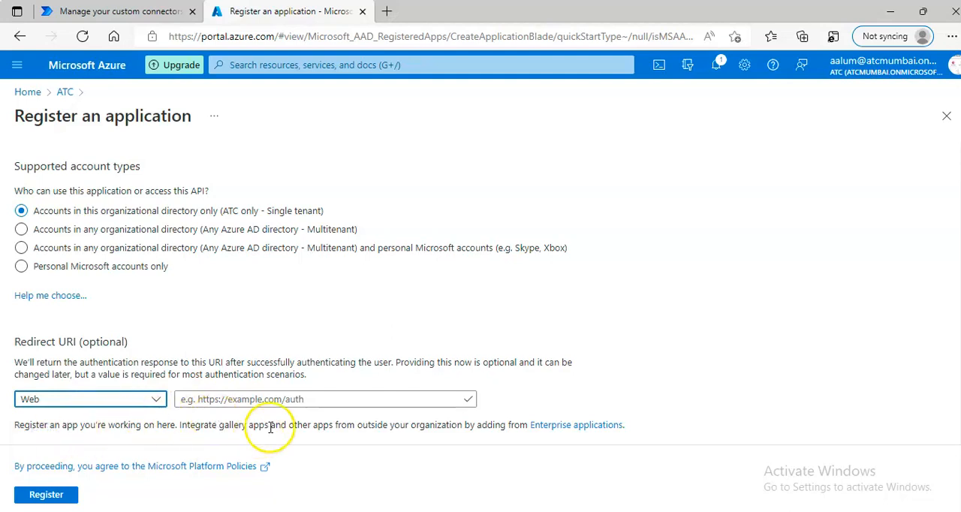
left_click(244, 400)
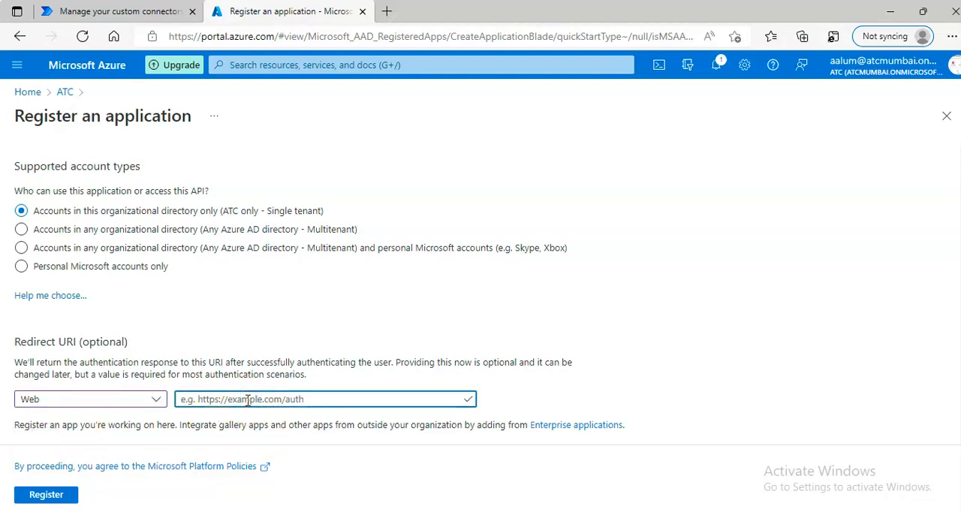
type("h")
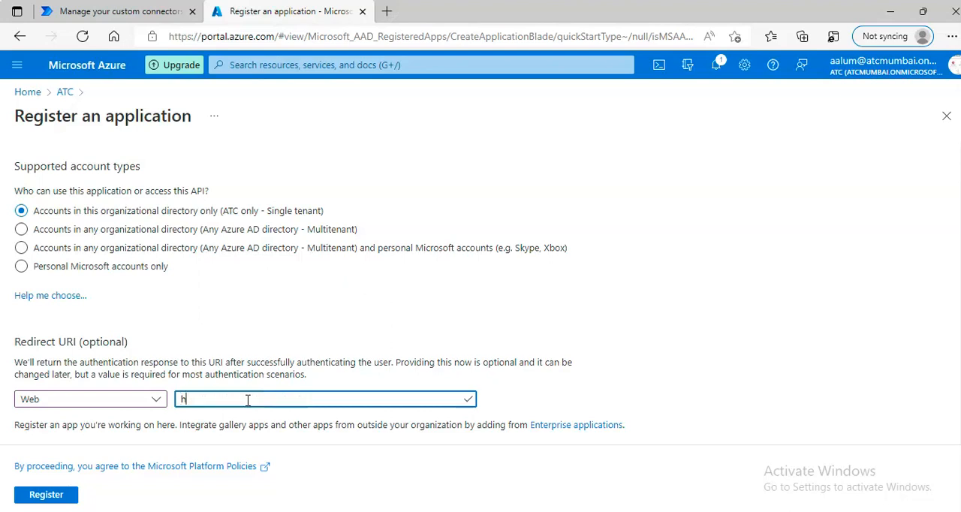
type("ttps")
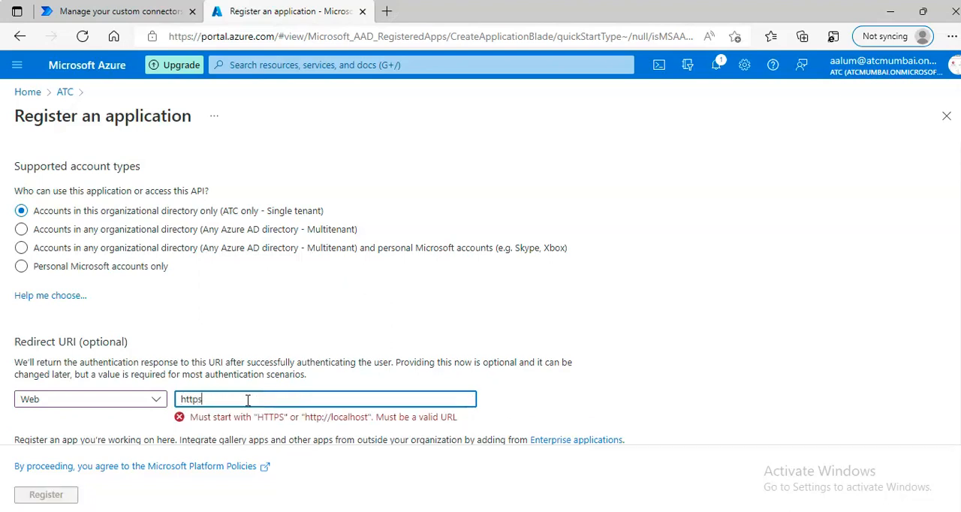
type("://")
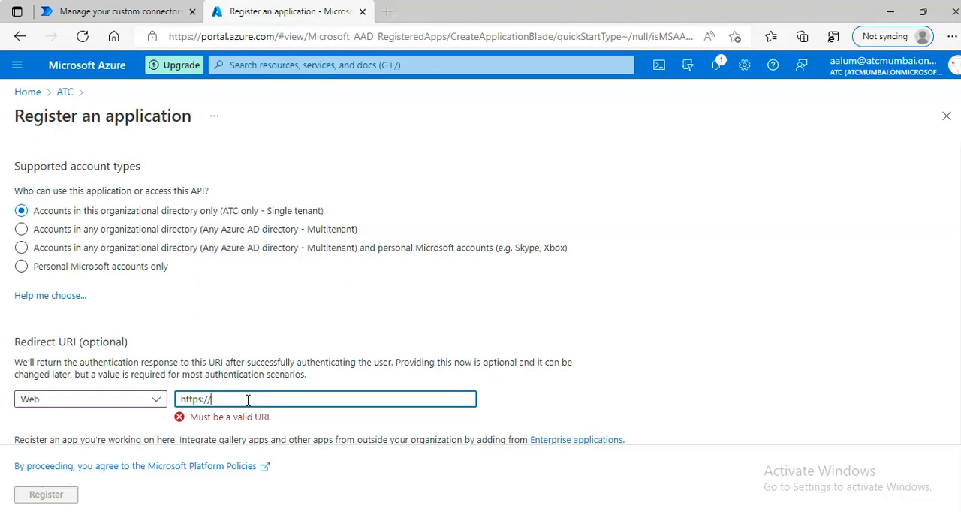
type("www.postman")
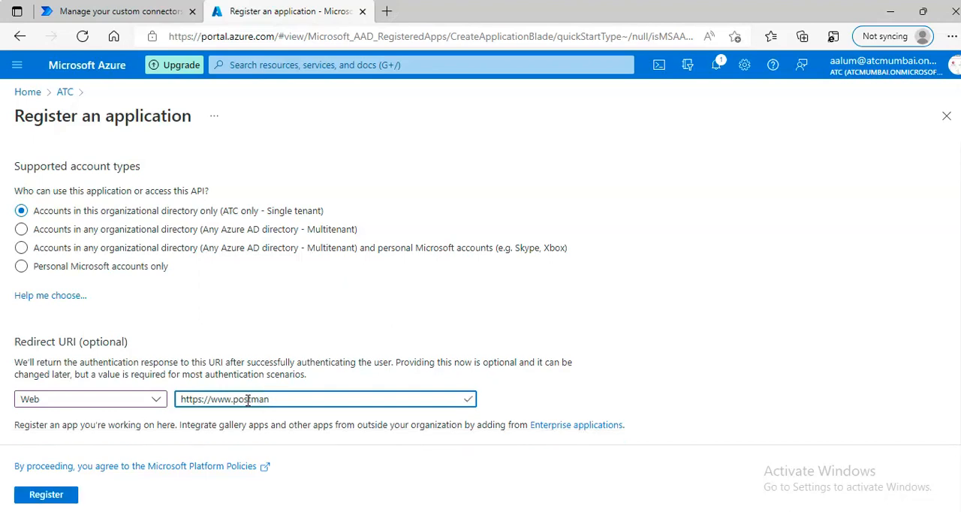
type(".com/oauth2/callba")
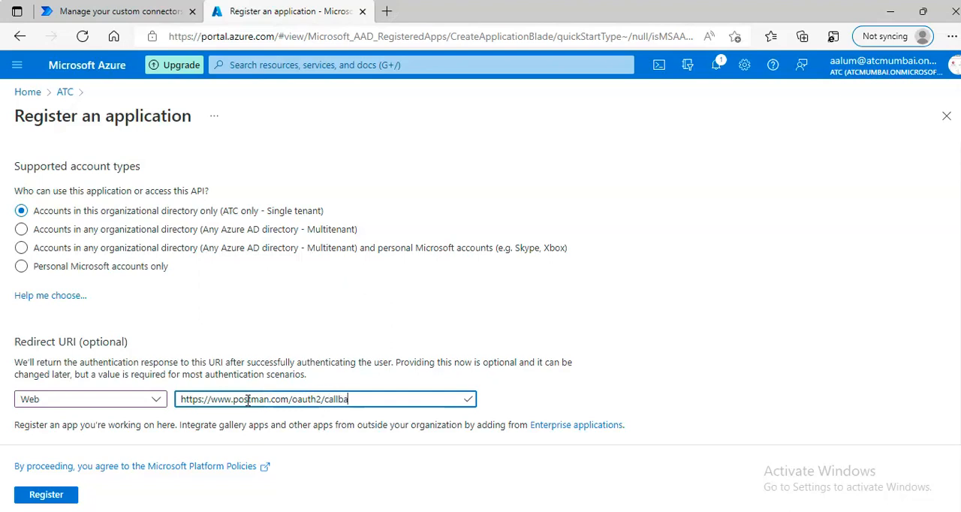
type("ck")
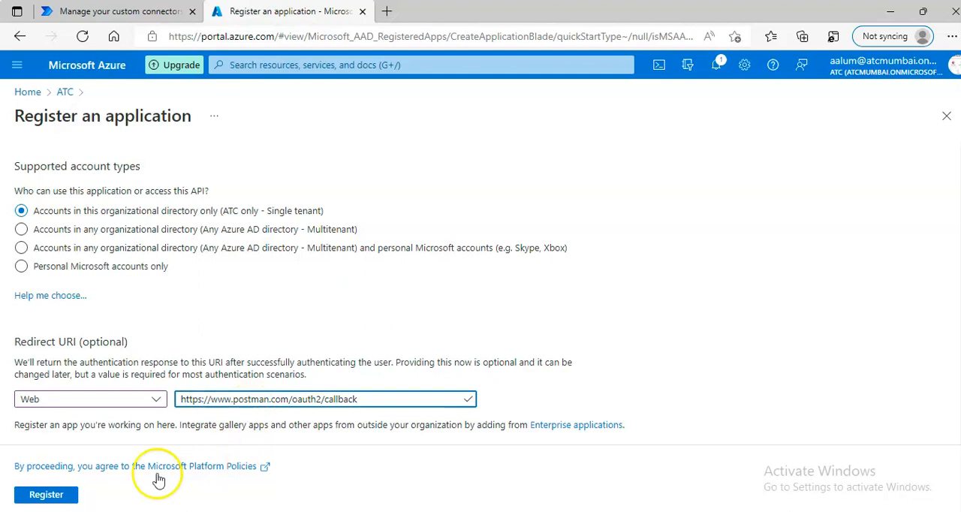
left_click(62, 499)
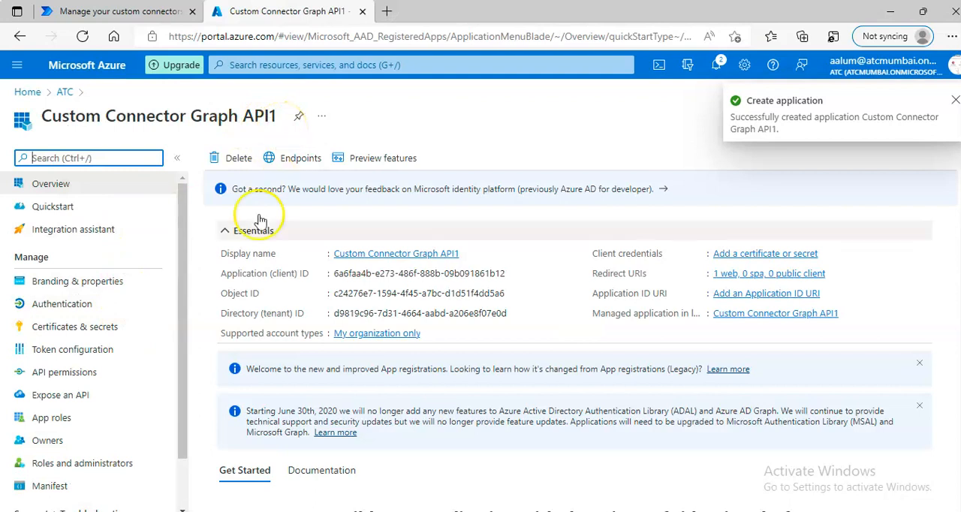
Step: Request delegated Microsoft Graph permissions for the registered app and filter the permission list by "UserAuthentication"
left_click(70, 375)
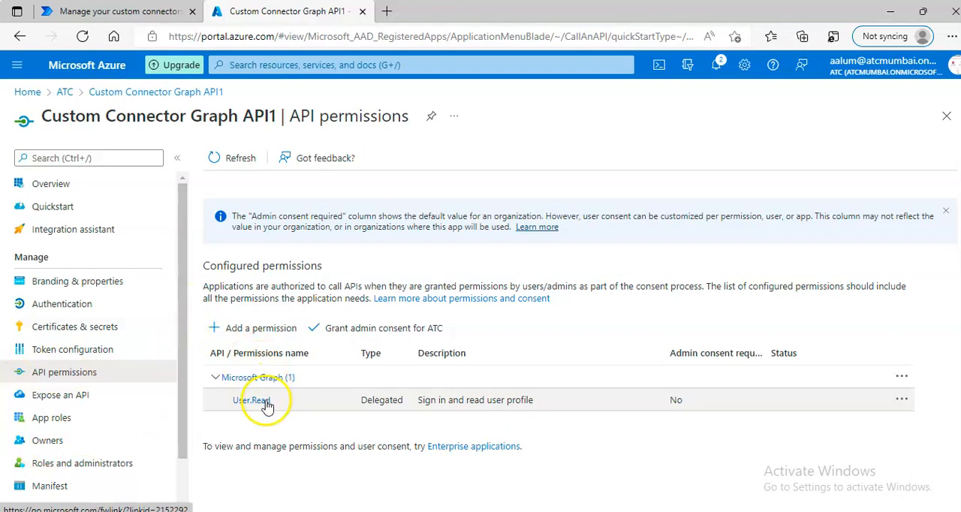
left_click(255, 378)
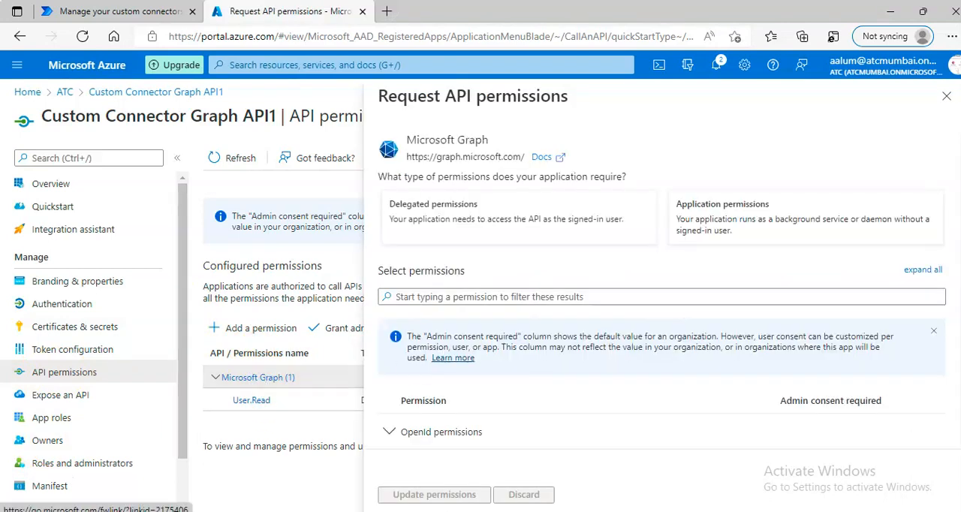
left_click(482, 297)
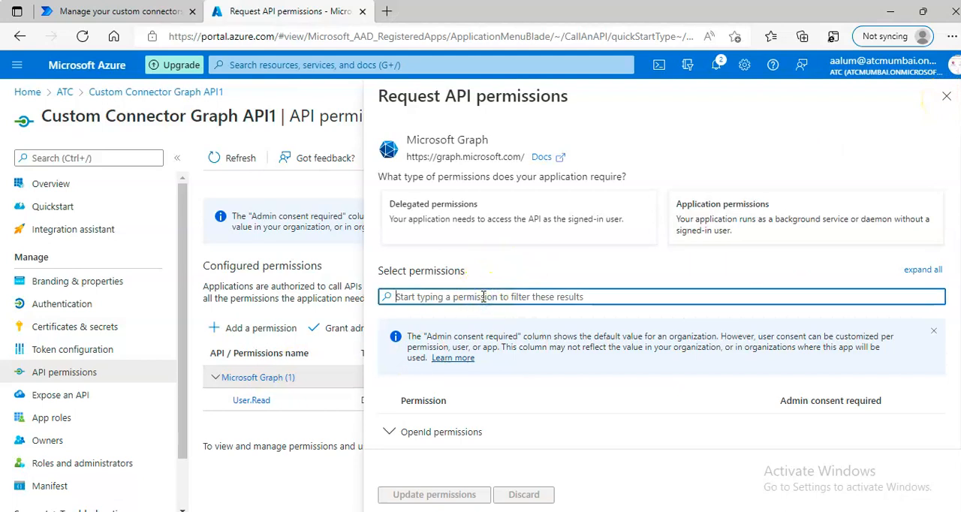
left_click(485, 222)
left_click(478, 296)
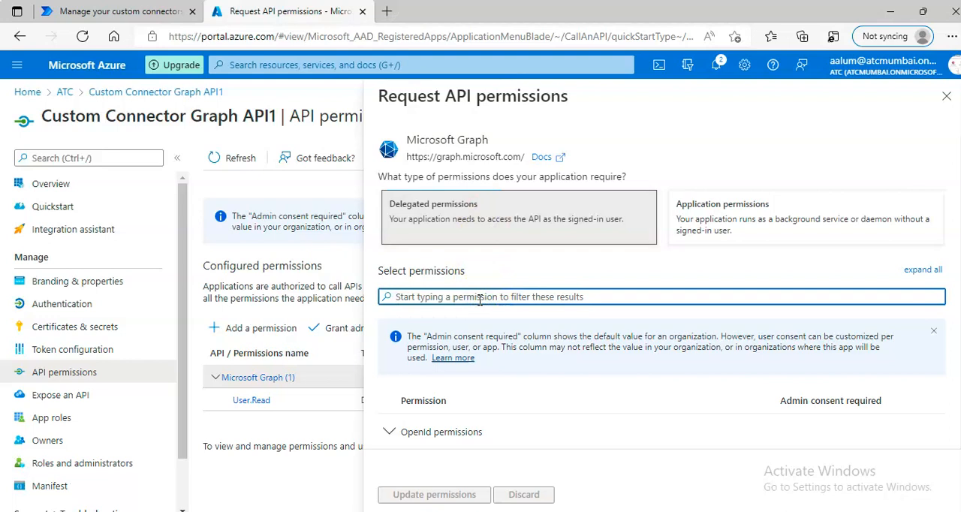
type("User")
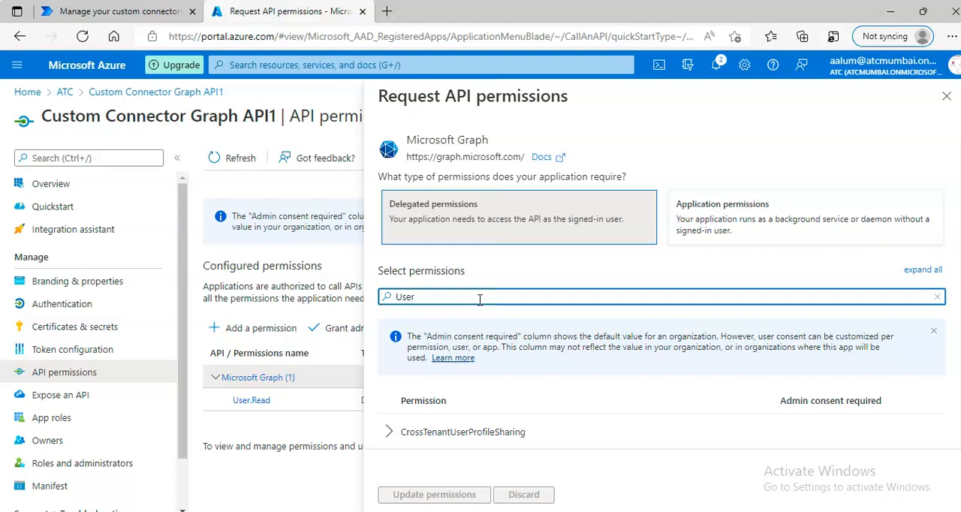
type("Authentication")
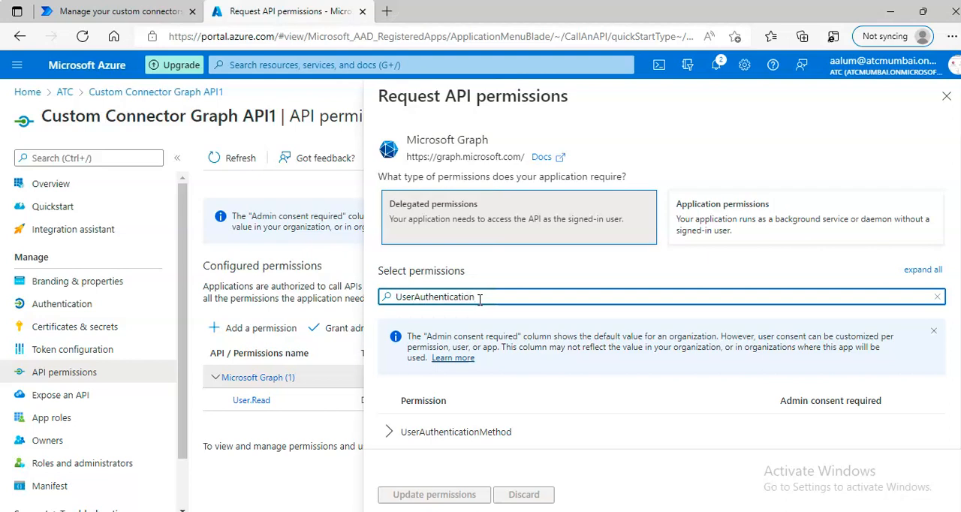
Step: Add the UserAuthenticationMethod.ReadWrite.All permission to the app and grant admin consent for ATC
left_click(444, 431)
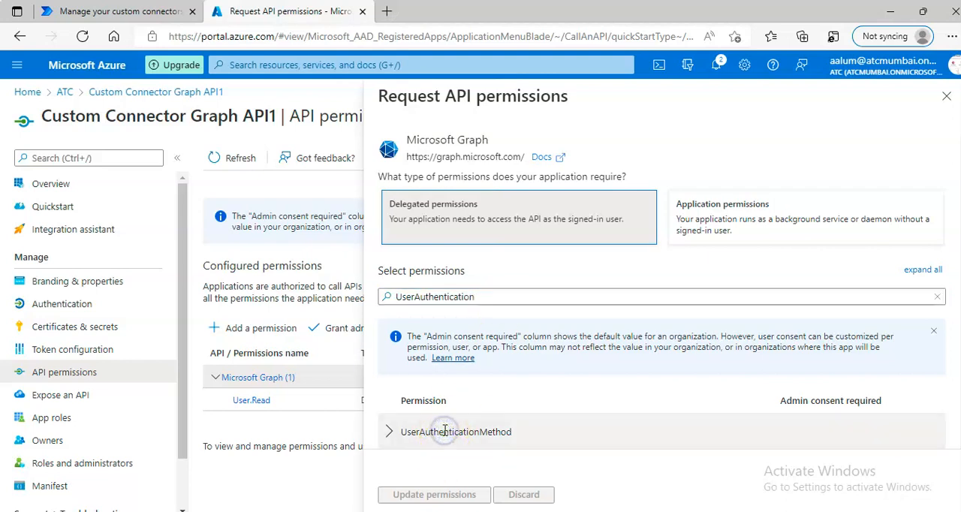
left_click(389, 432)
scroll(530, 390, "down", 2)
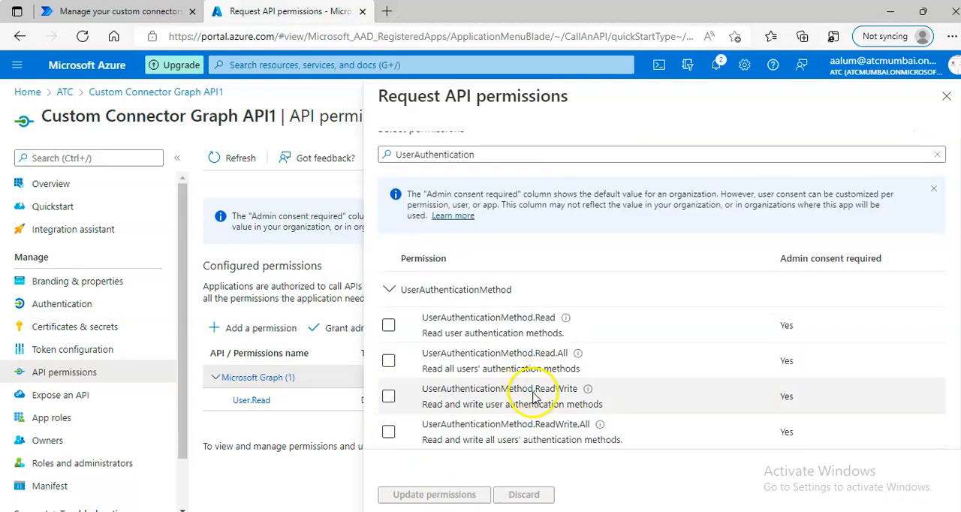
scroll(536, 395, "down", 1)
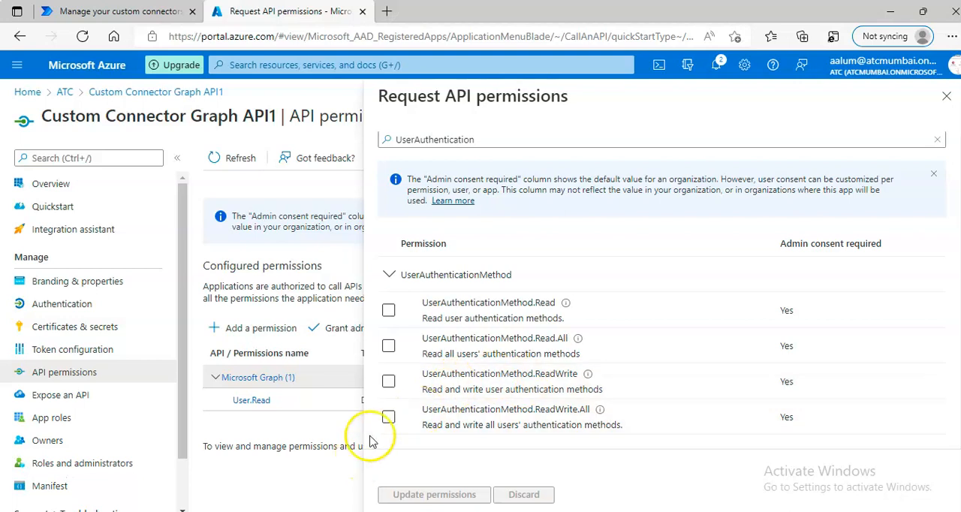
left_click(388, 417)
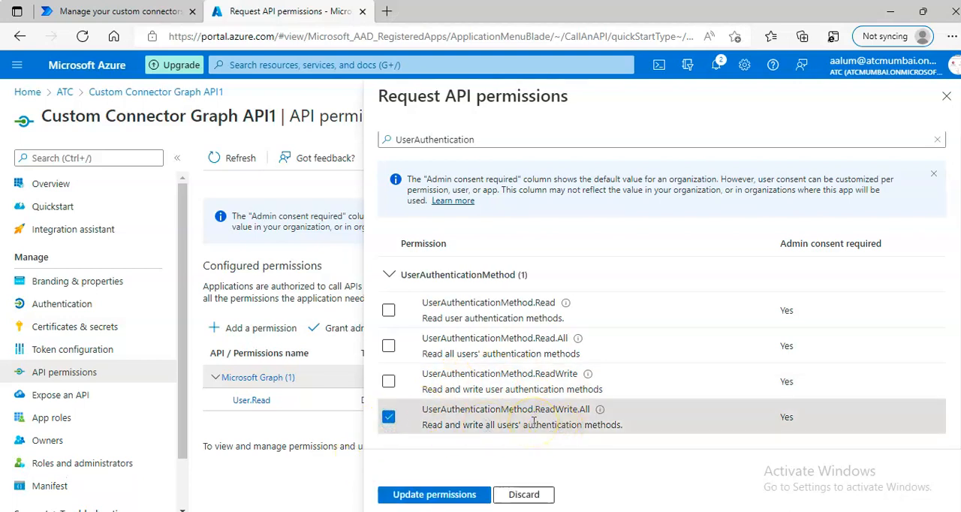
left_click(443, 496)
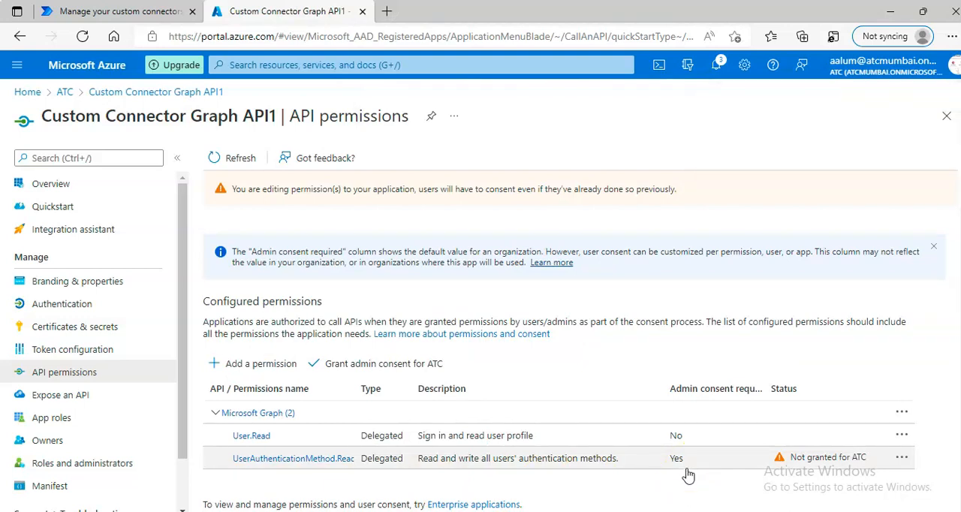
left_click(368, 373)
left_click(235, 257)
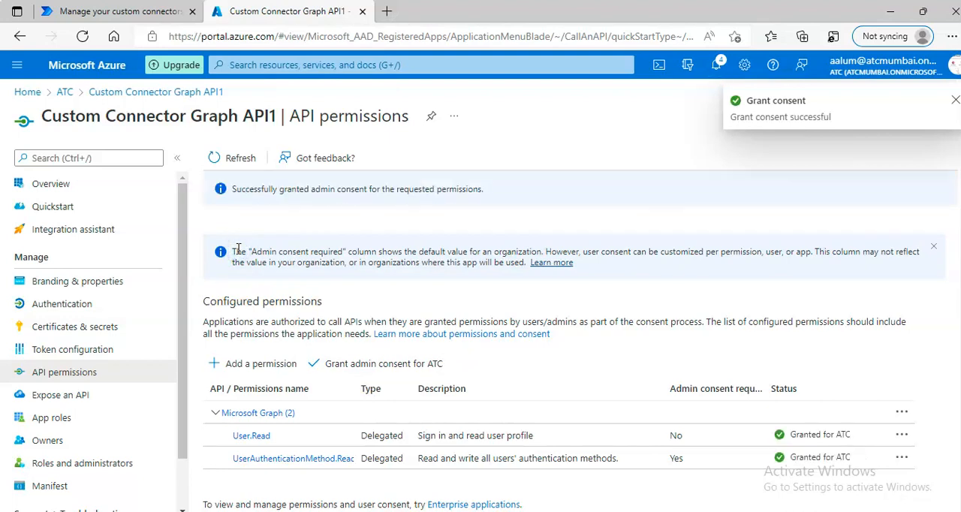
Step: Add a client secret to the app with the description "Custom Connector1" and the recommended 6-month expiry
left_click(84, 334)
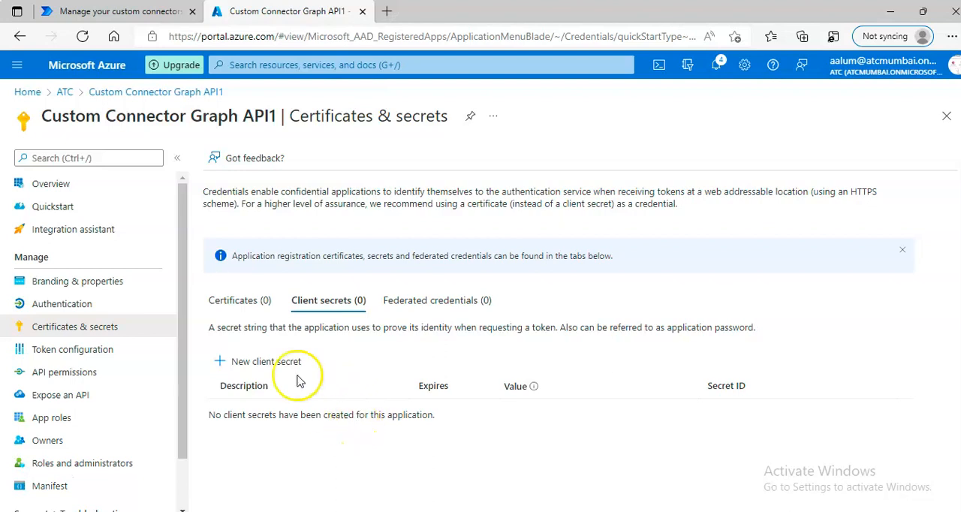
left_click(266, 362)
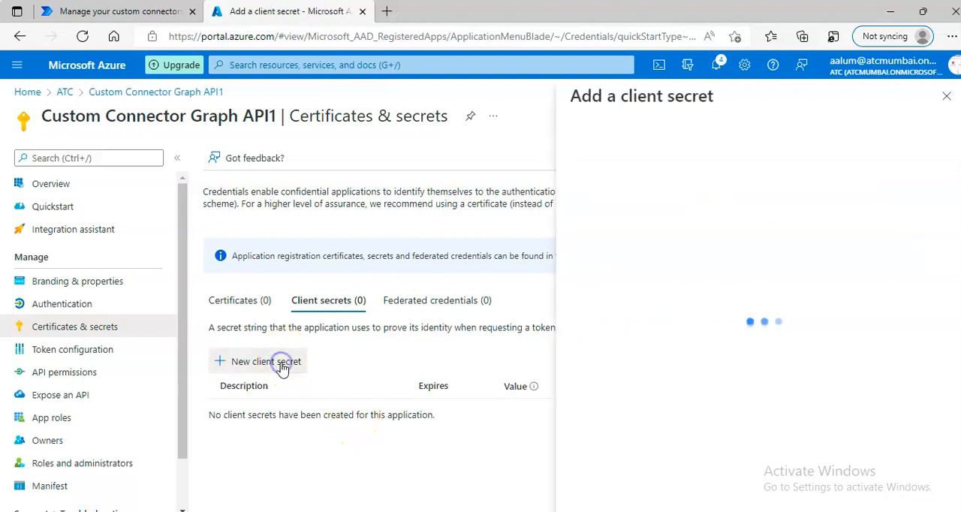
left_click(785, 137)
type("Cus")
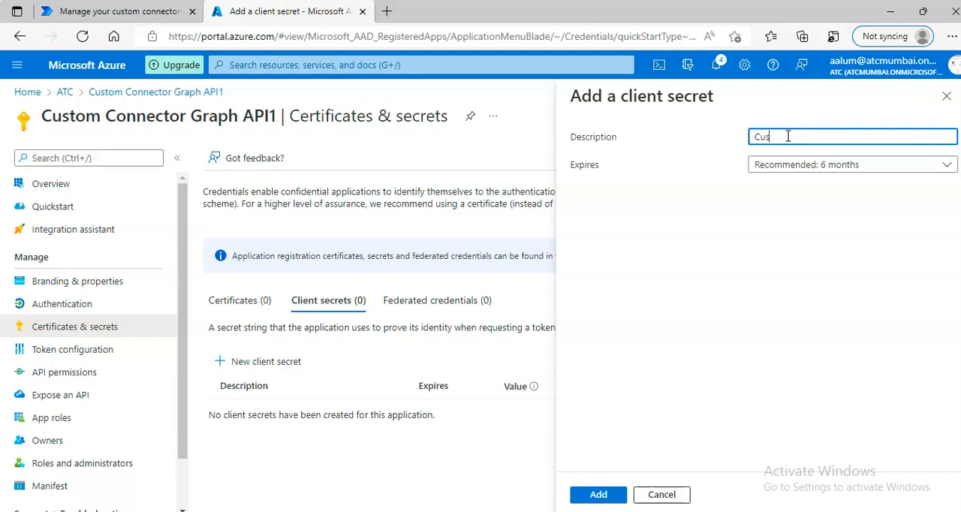
type("tom Connector1")
left_click(591, 497)
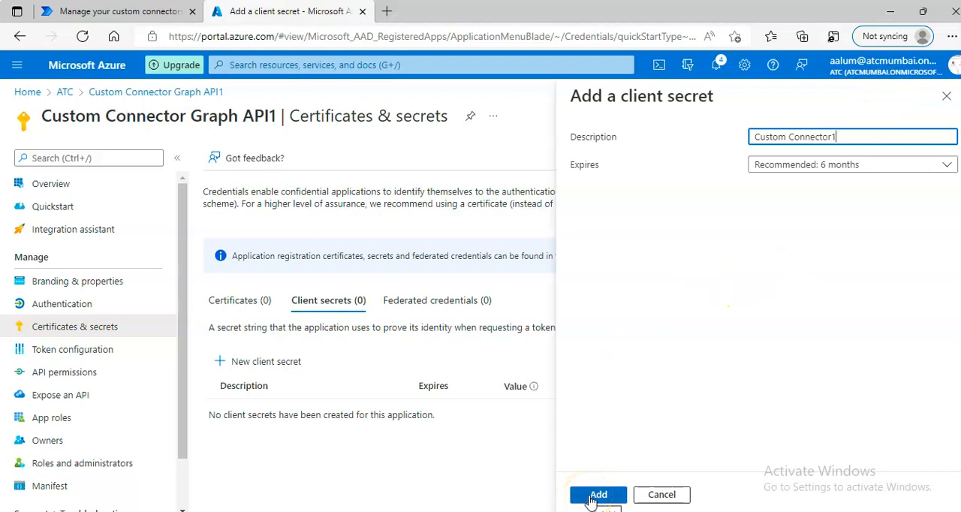
Step: Create the Custom Connector1 client secret and copy its value
left_click(598, 494)
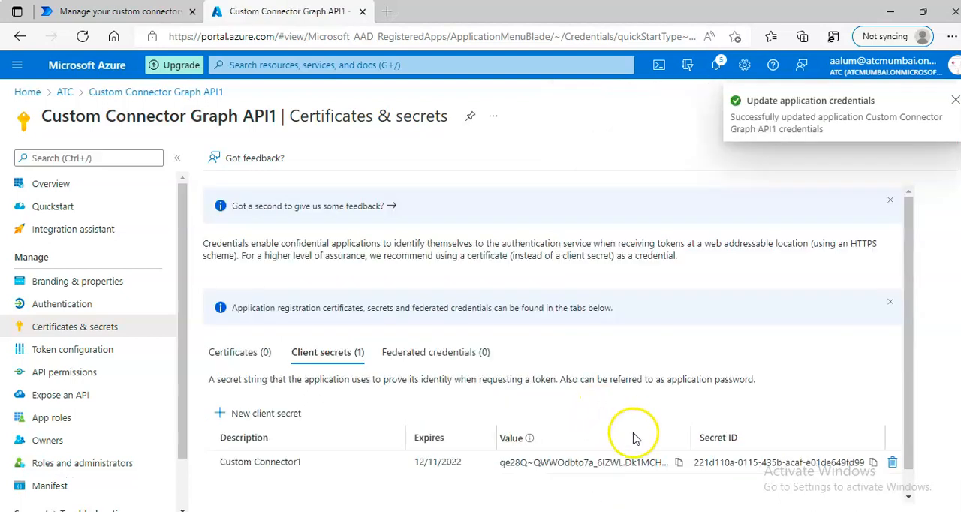
scroll(633, 458, "down", 1)
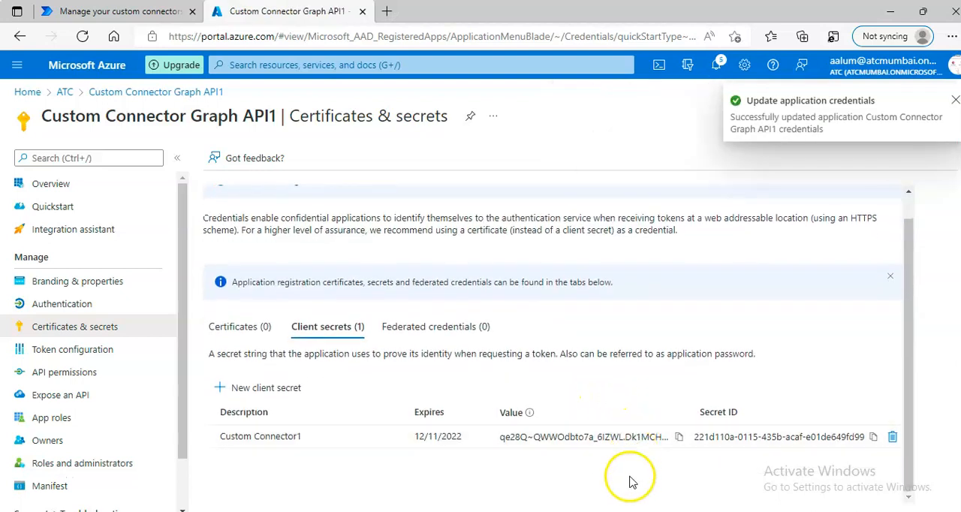
left_click(680, 438)
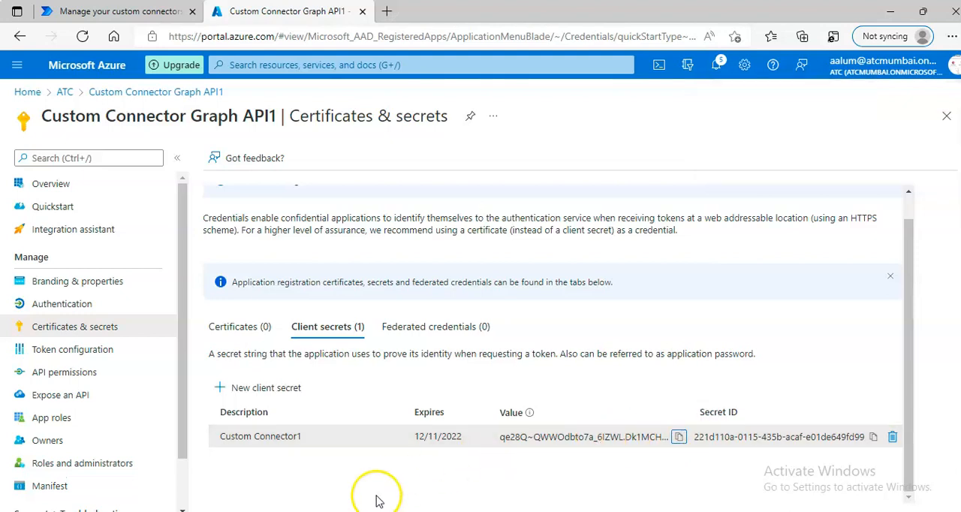
Step: Open a new blank Notepad window and paste the client secret value into it, moving the window to show the value
right_click(435, 495)
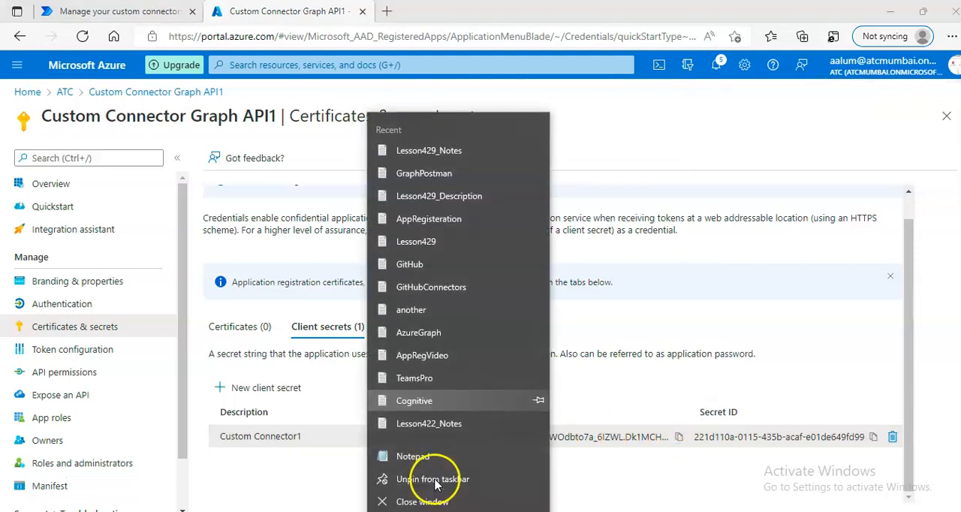
left_click(434, 457)
left_click_drag(197, 40, 948, 171)
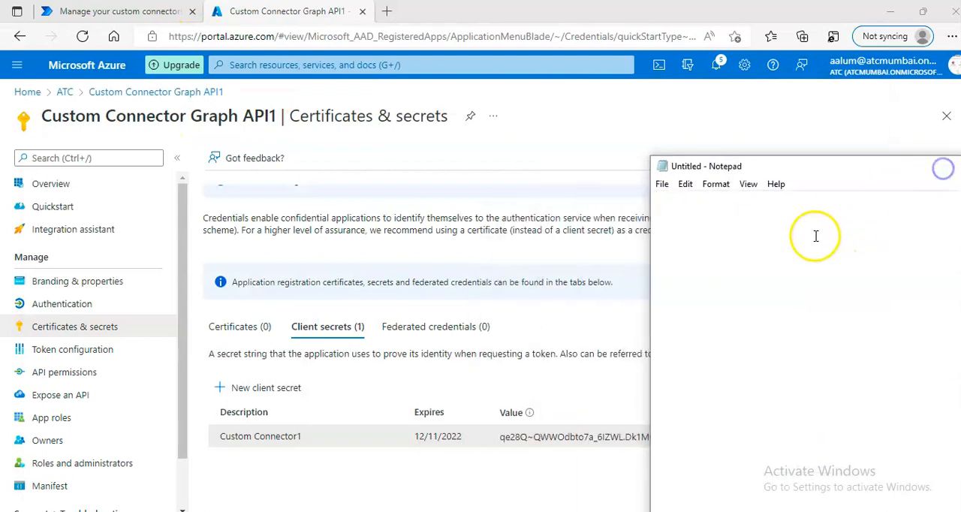
right_click(672, 232)
left_click(725, 298)
left_click_drag(666, 207, 568, 213)
left_click_drag(710, 168, 494, 157)
Step: Label the pasted value "CLient Secret - " and add a blank line below it in the note
left_click(442, 193)
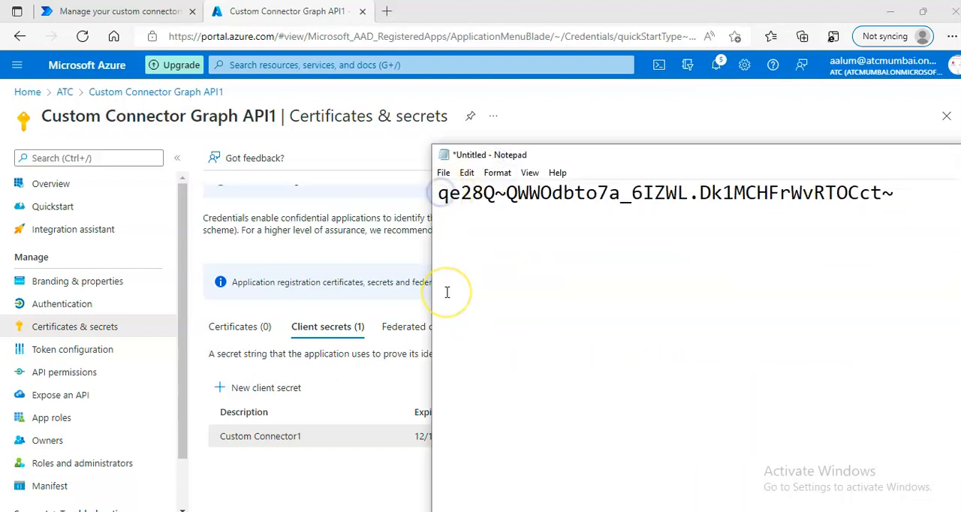
type("CLien")
type("t")
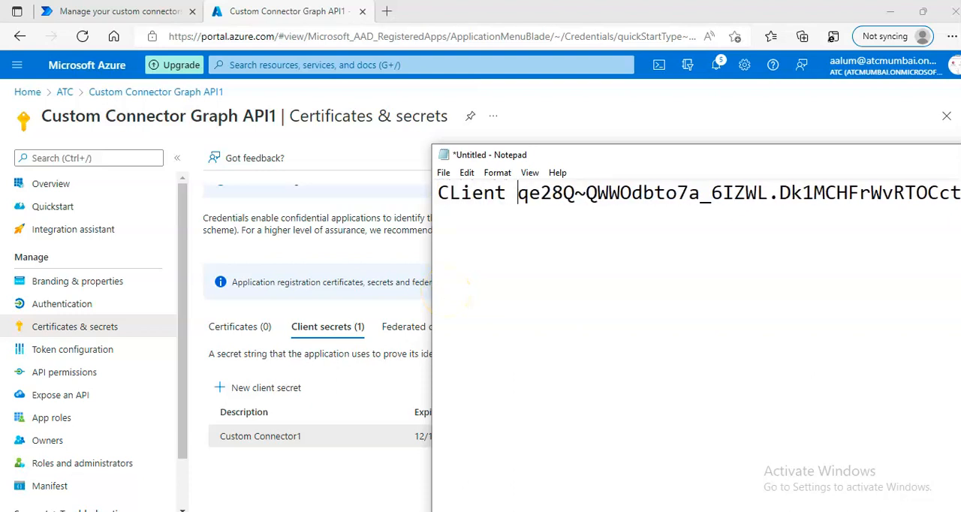
type(" Secret ")
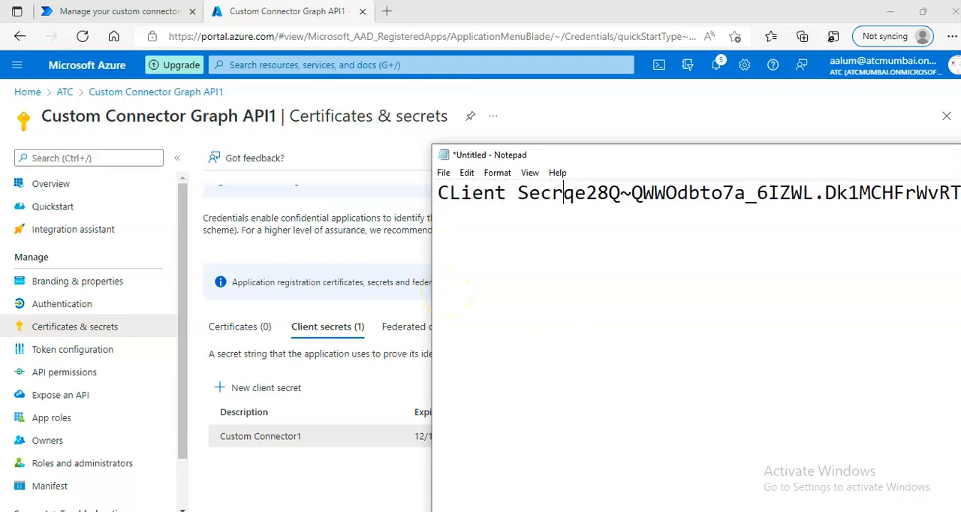
type("-")
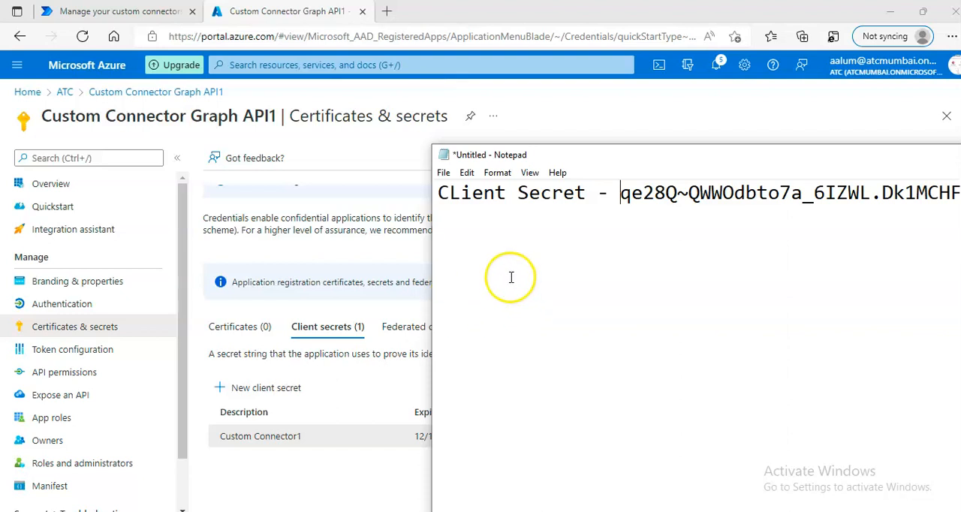
left_click_drag(590, 153, 411, 128)
left_click(917, 176)
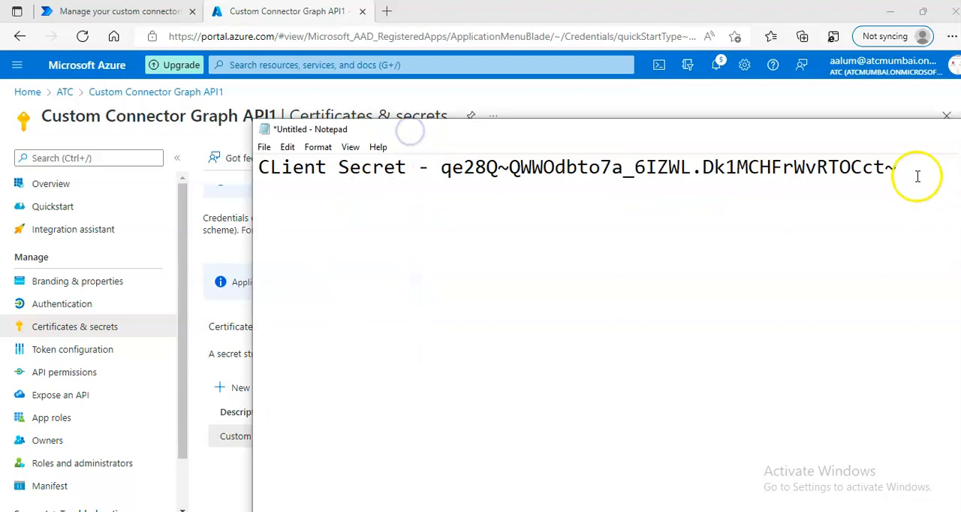
key("Return")
key("Return")
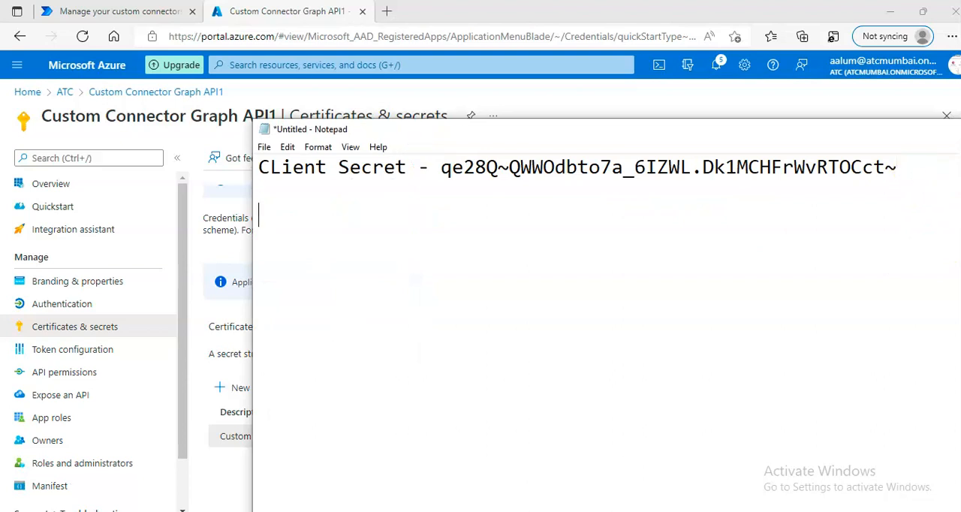
Step: Copy the Application (client) ID label and value from the app's Overview page into the Notepad note
left_click(182, 221)
left_click(62, 185)
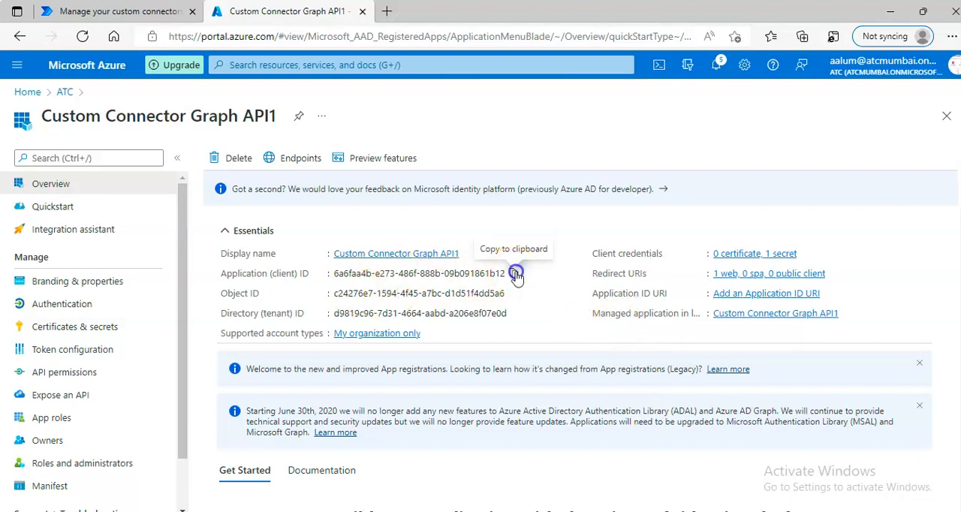
left_click_drag(216, 272, 513, 278)
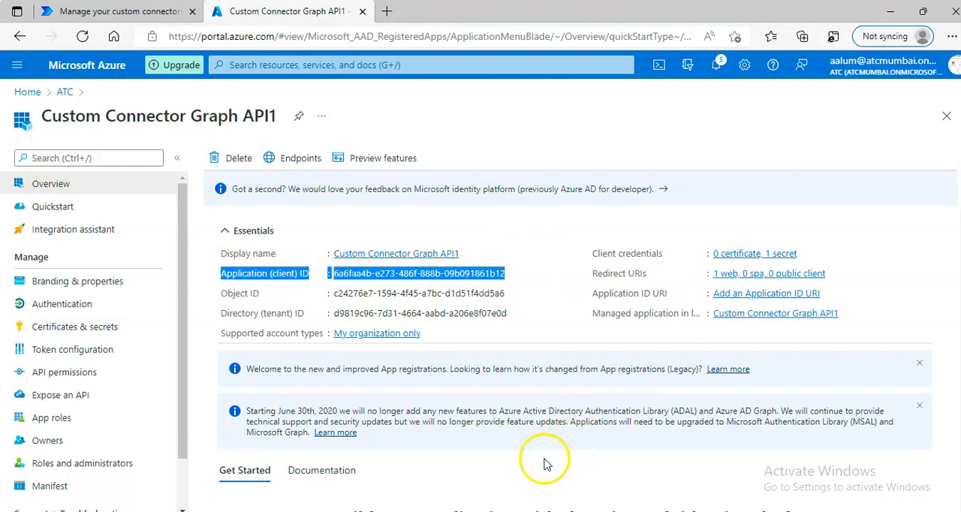
left_click(460, 510)
left_click(523, 476)
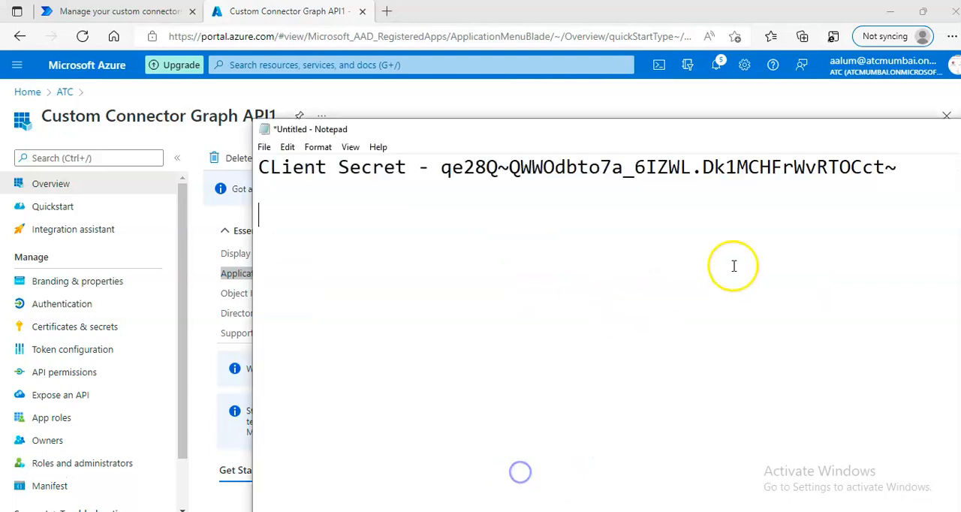
key("ctrl+v")
key("Return")
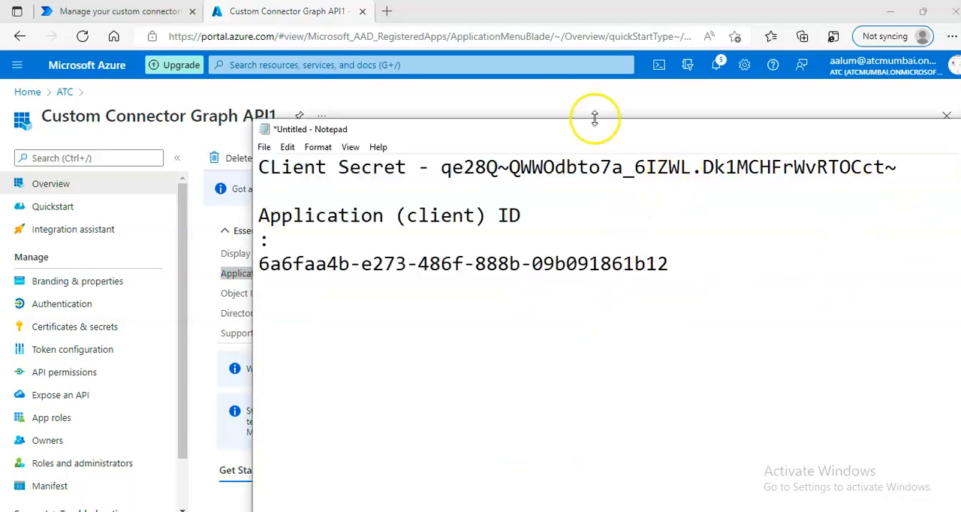
Step: Put the Application (client) ID label and value on one line separated by a dash in the note
left_click_drag(275, 238, 594, 220)
type("-")
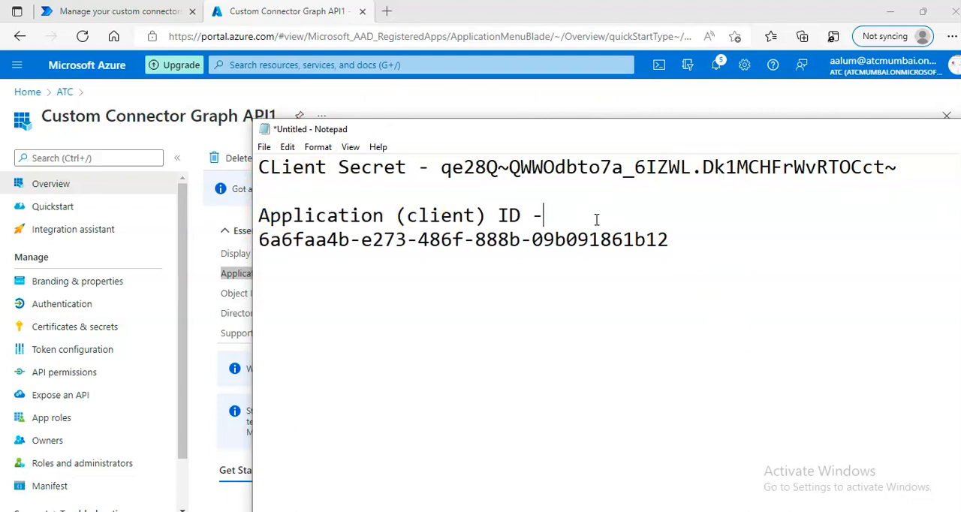
key("Delete")
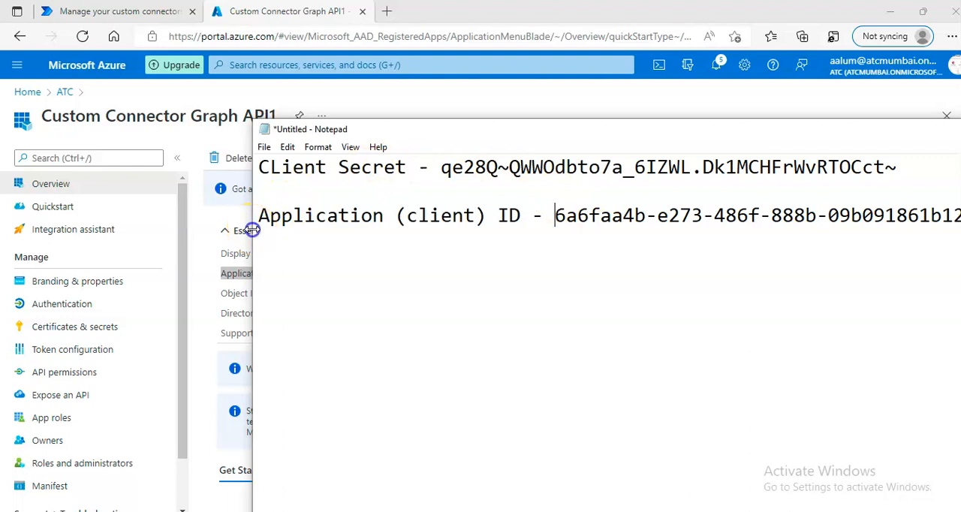
left_click(358, 218)
key("Down")
key("Down")
Step: Copy the Directory (tenant) ID label and value from the app's Overview page into the Notepad note
left_click(322, 11)
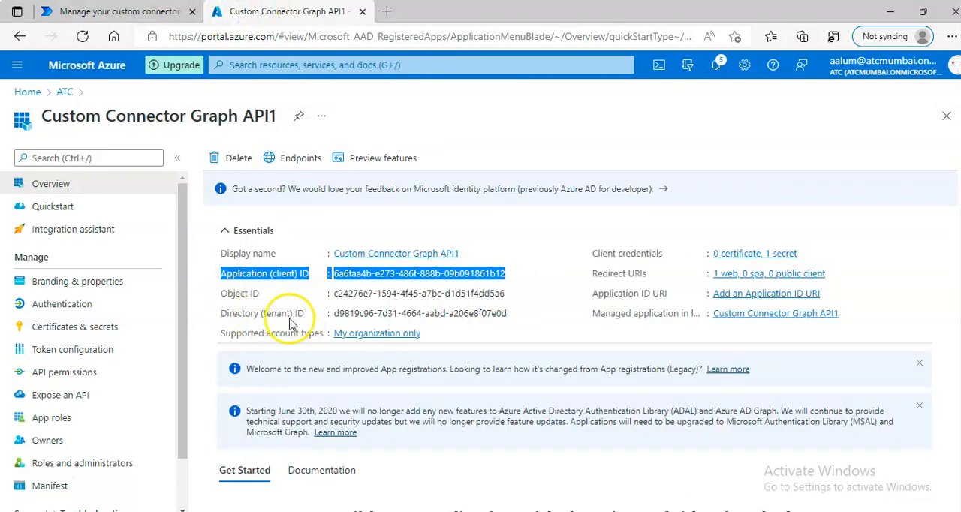
left_click_drag(225, 316, 508, 322)
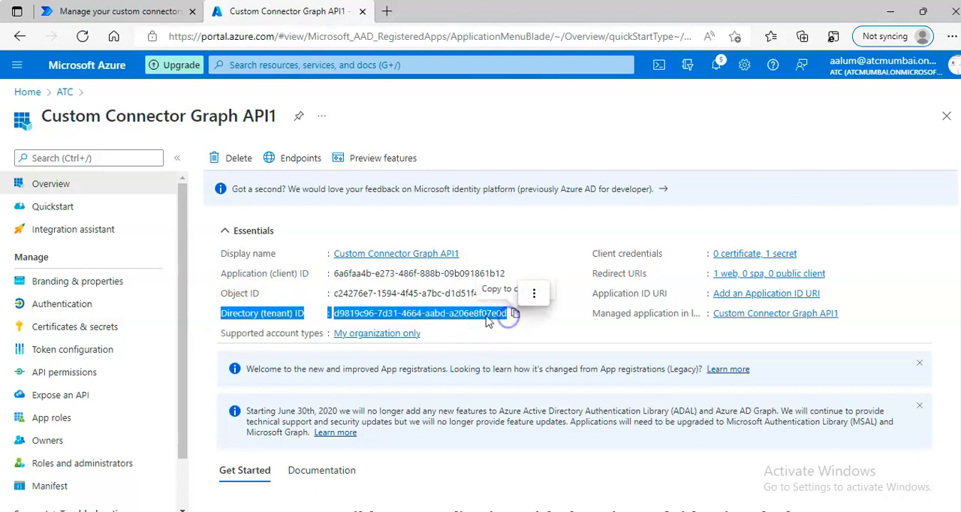
right_click(488, 316)
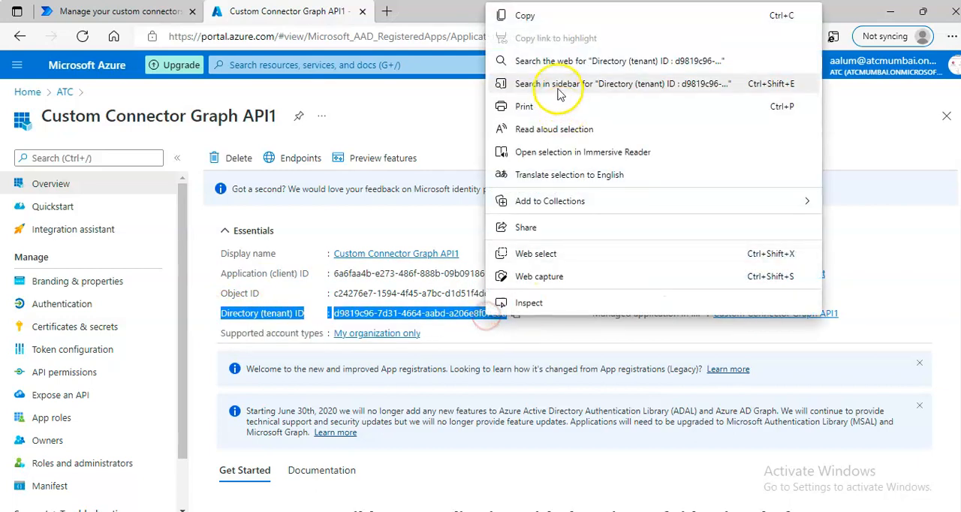
left_click(541, 15)
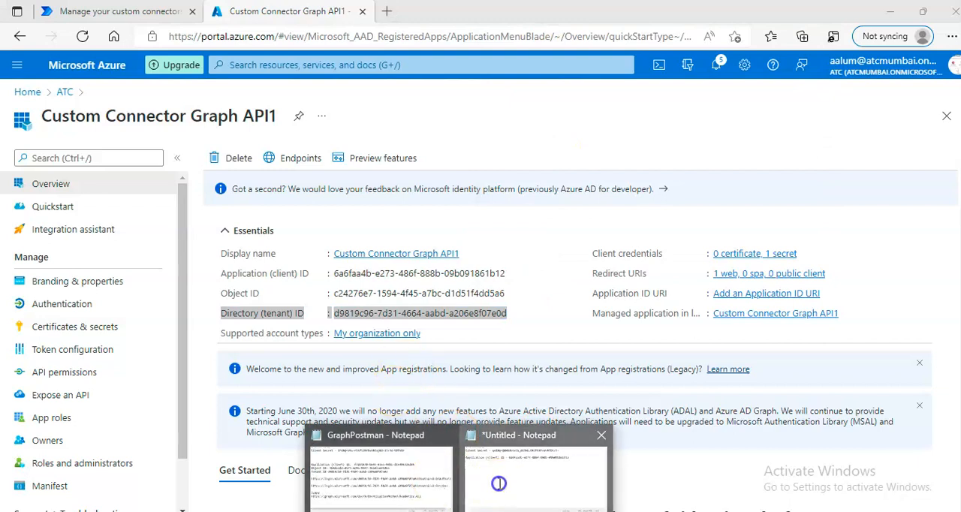
left_click(540, 480)
left_click(421, 341)
key("ctrl+v")
Step: Add a dash after the Directory (tenant) ID label in the note
left_click(502, 264)
type("=")
key("BackSpace")
type("-")
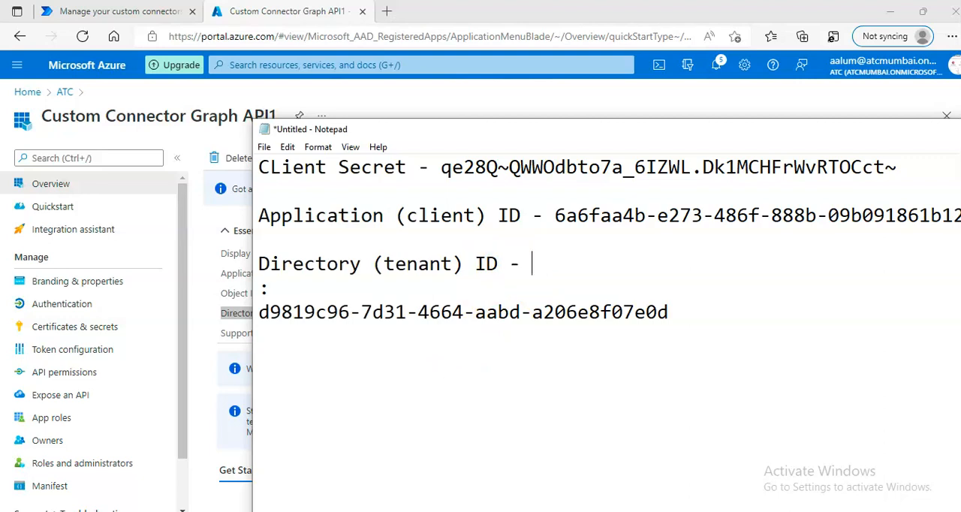
key("Delete")
key("Delete")
key("Delete")
key("Delete")
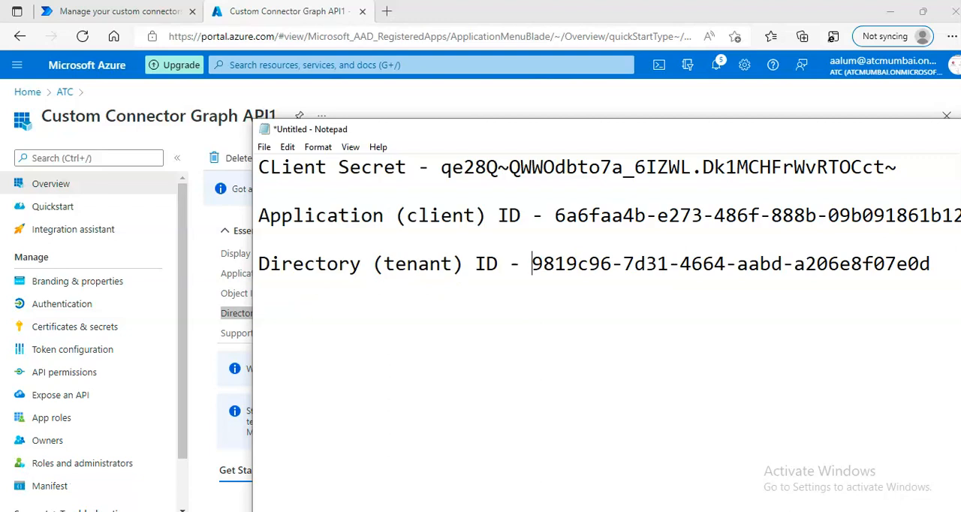
key("ctrl+z")
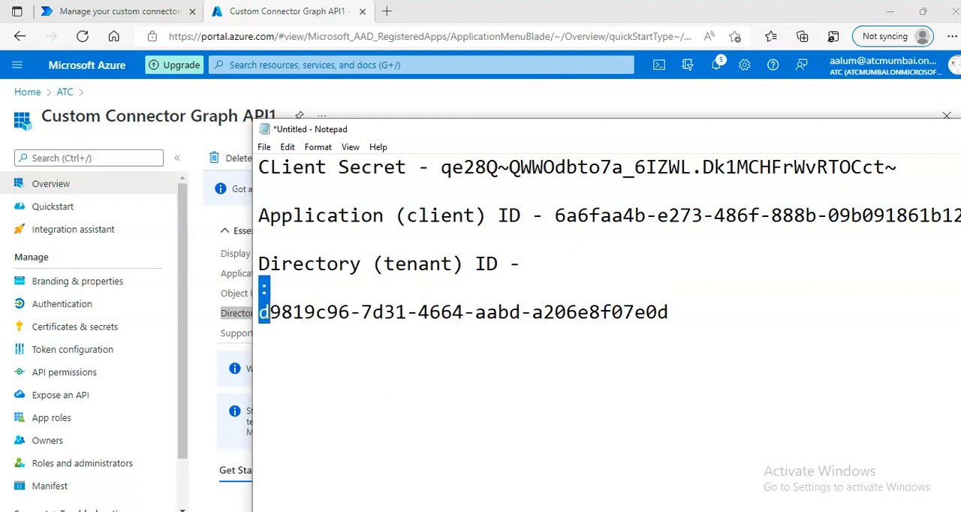
Step: Remove the colon and line breaks so the full tenant ID follows the dash on the label's line
left_click(533, 264)
key("Delete")
key("Delete")
key("Delete")
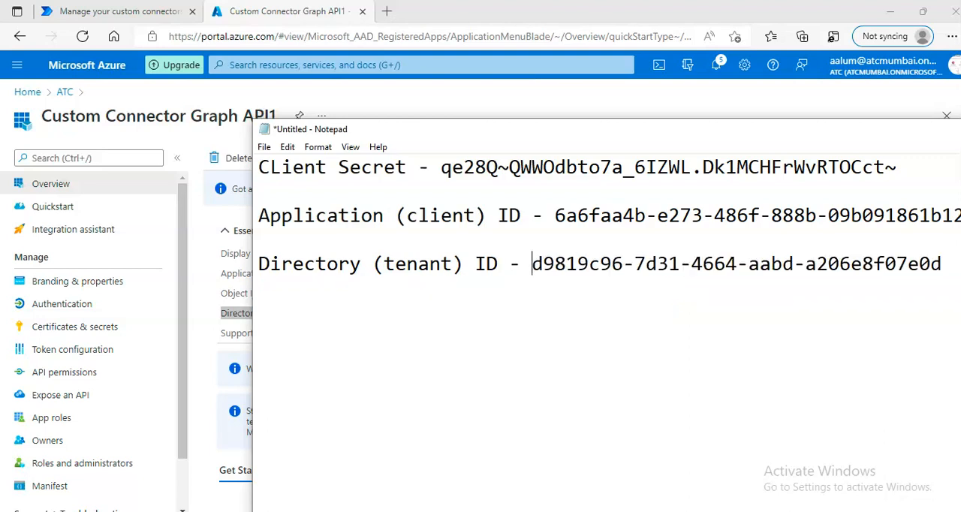
Step: Bring the Notepad note to the front and position it to review the client secret, application ID and tenant ID in full
left_click(355, 97)
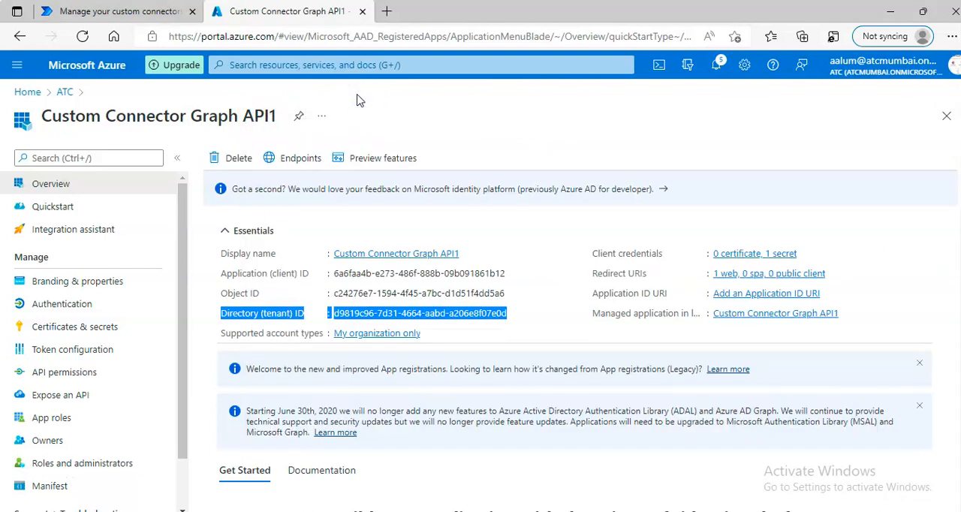
left_click(525, 408)
left_click(494, 403)
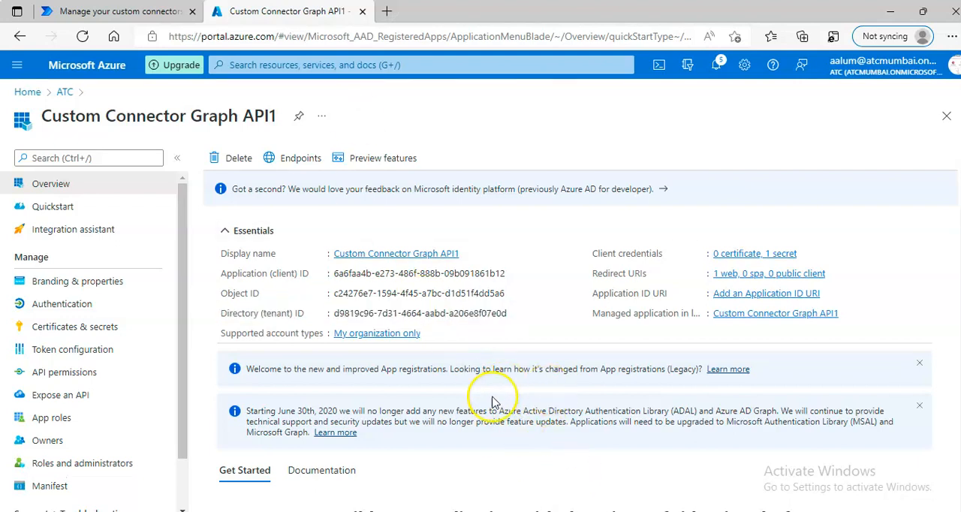
mouse_move(459, 511)
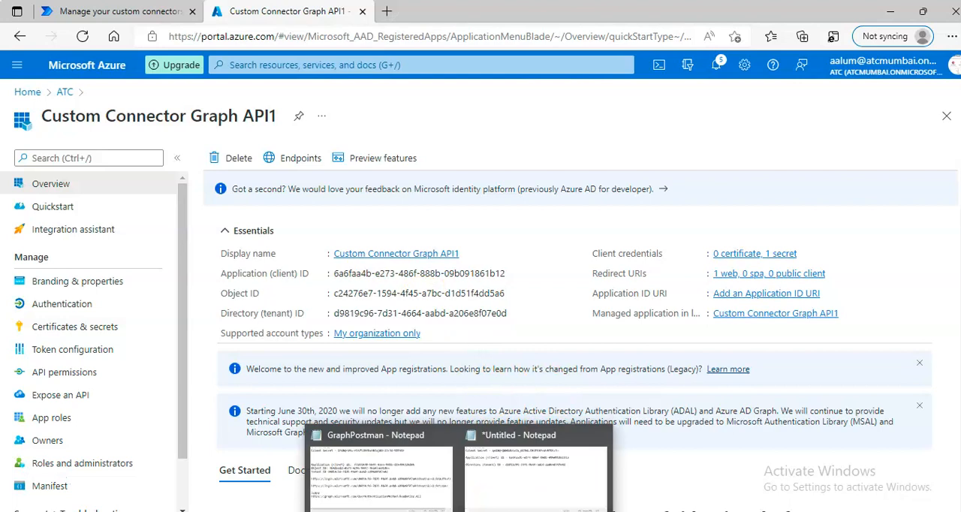
left_click(505, 457)
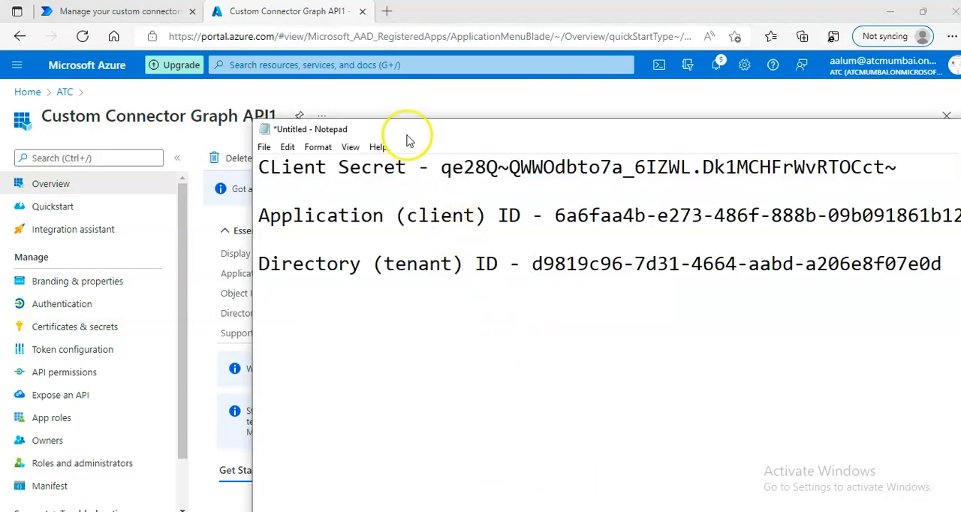
left_click_drag(408, 140, 450, 142)
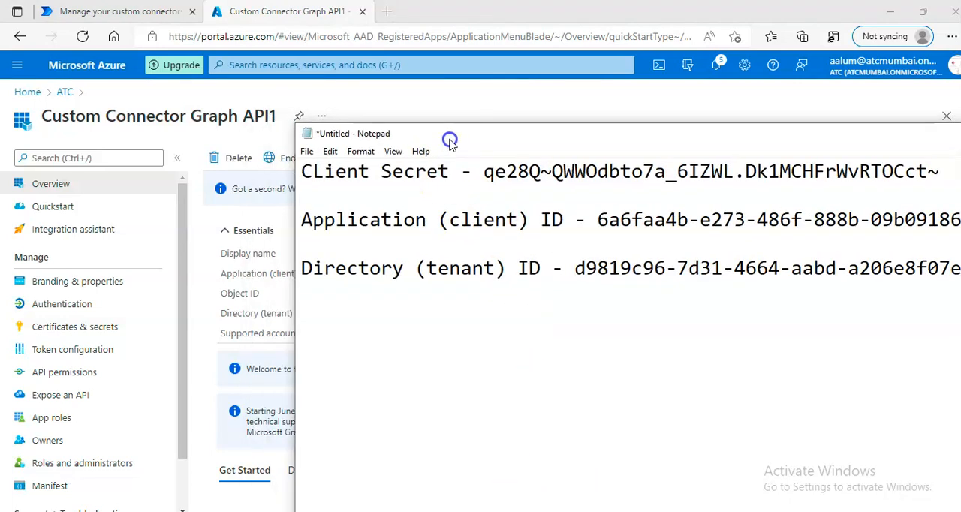
left_click_drag(451, 143, 358, 116)
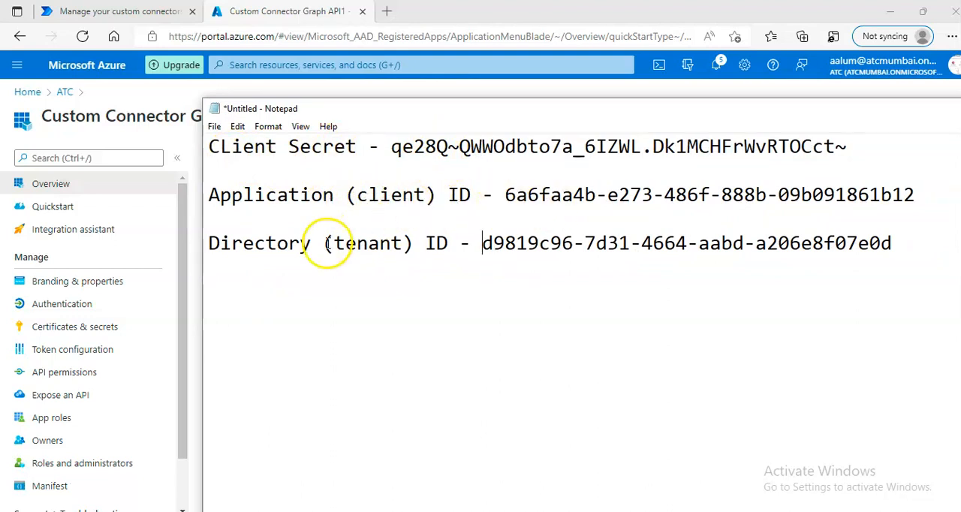
Step: Switch back to the app registration's Overview page in the browser
left_click(284, 16)
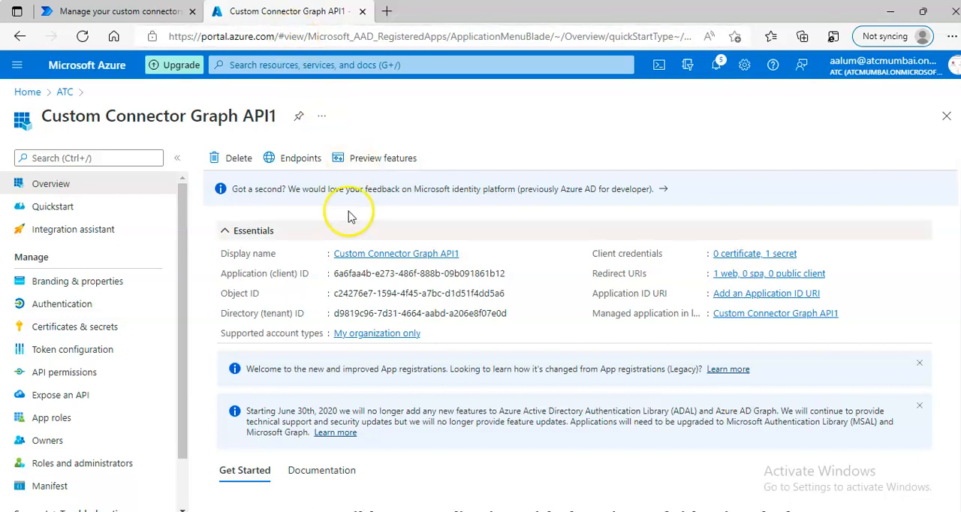
left_click(37, 488)
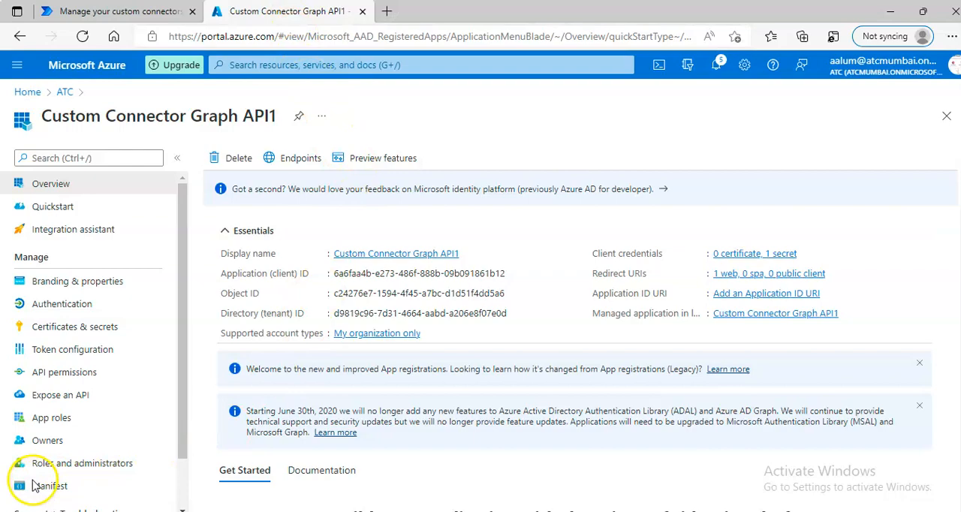